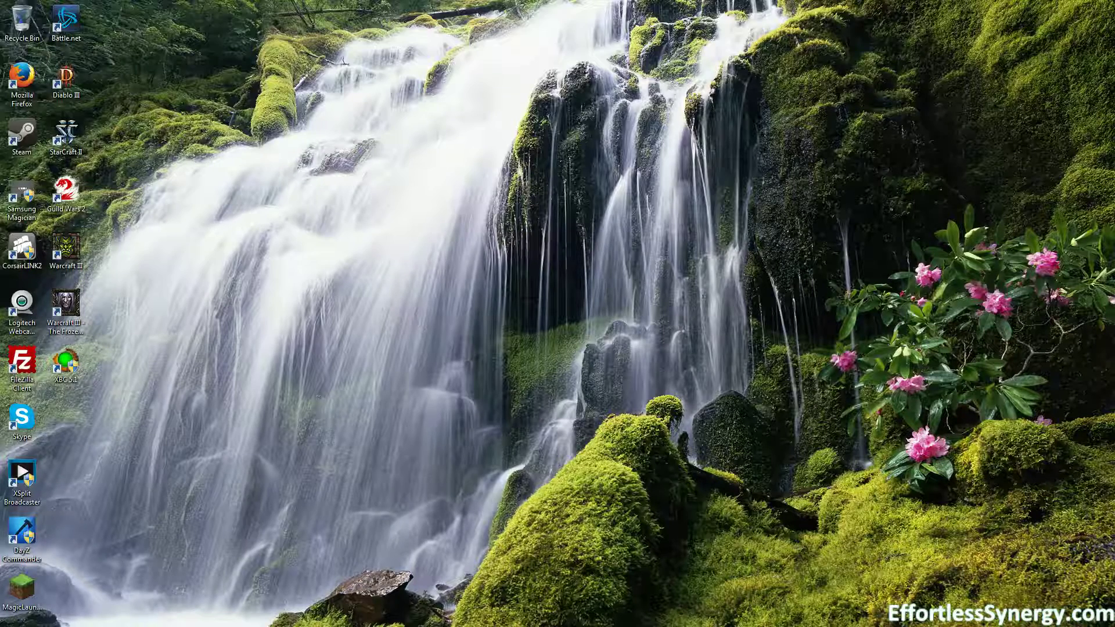
- Open the Counter-Strike Source bin folder under Games, Steam, SteamApps, common on drive A
{"action": "key", "text": "super+e"}
{"action": "double_click", "coordinate": [440, 175]}
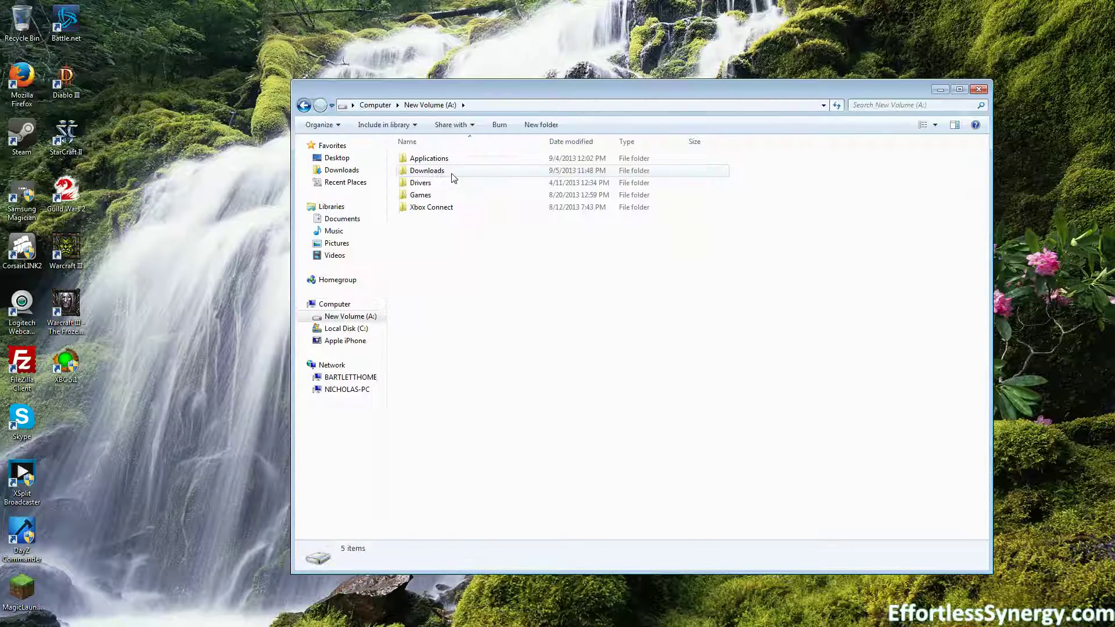
{"action": "left_click", "coordinate": [456, 163]}
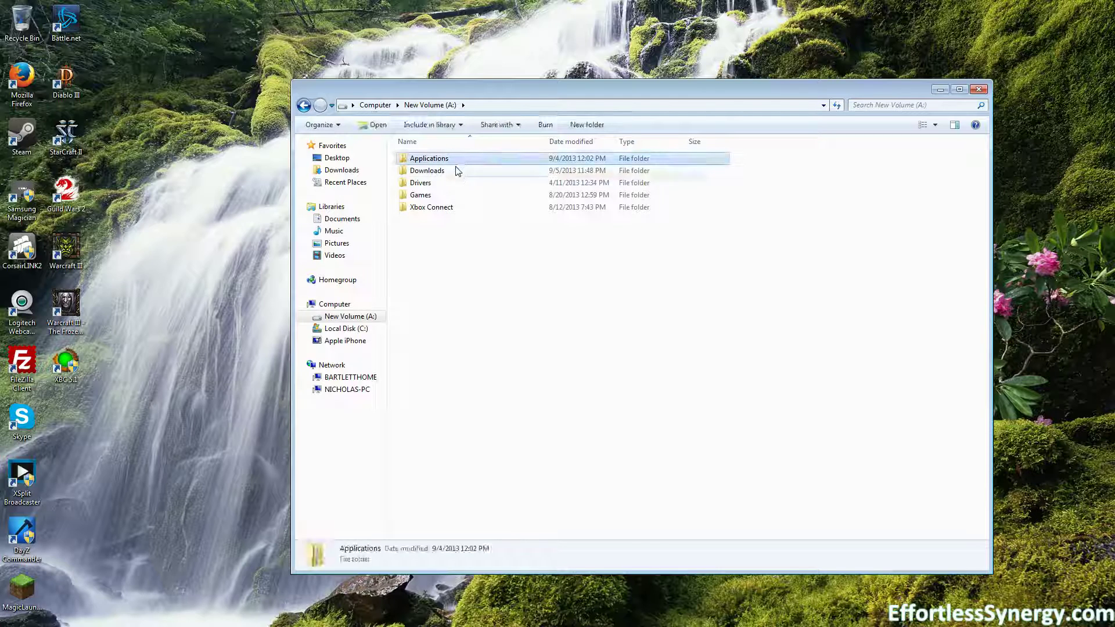
{"action": "double_click", "coordinate": [449, 195]}
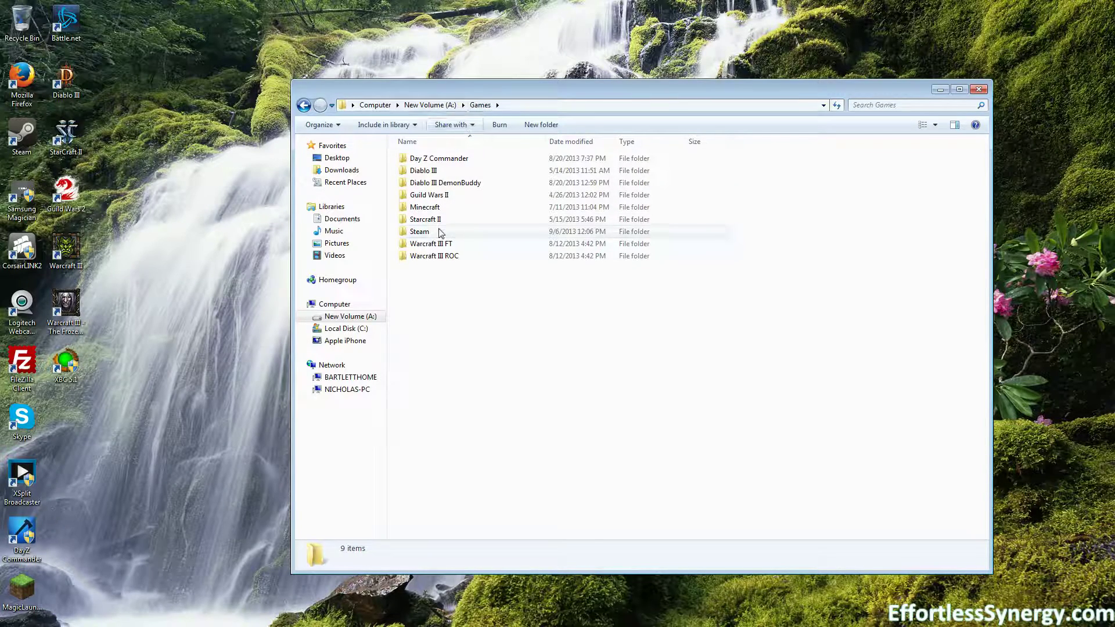
{"action": "double_click", "coordinate": [418, 232]}
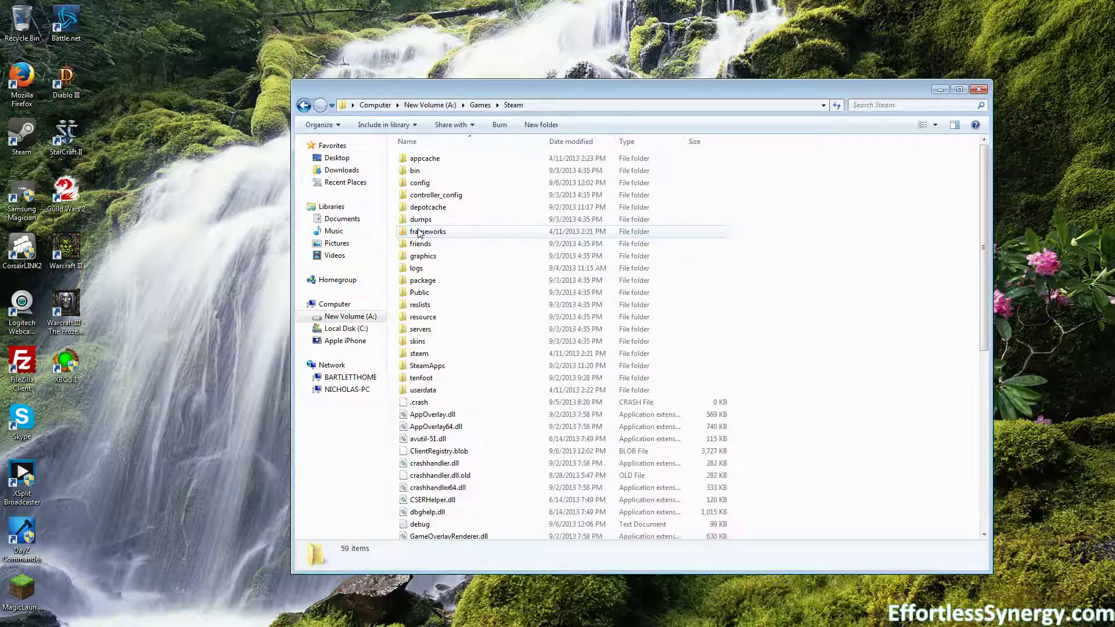
{"action": "left_click", "coordinate": [438, 370]}
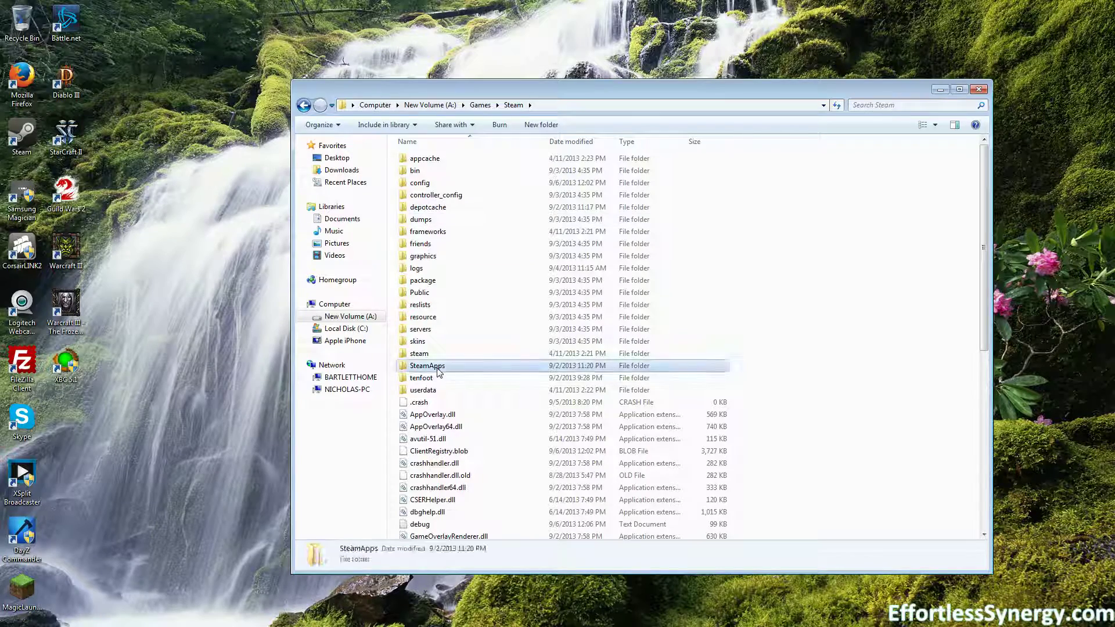
{"action": "double_click", "coordinate": [437, 367]}
{"action": "double_click", "coordinate": [459, 162]}
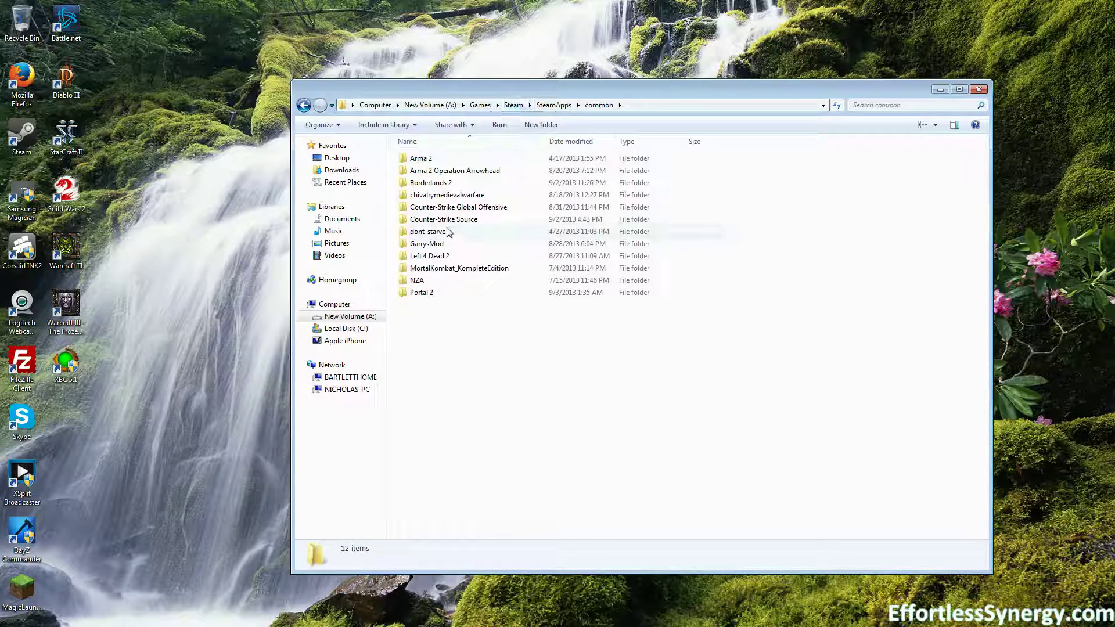
{"action": "double_click", "coordinate": [453, 221]}
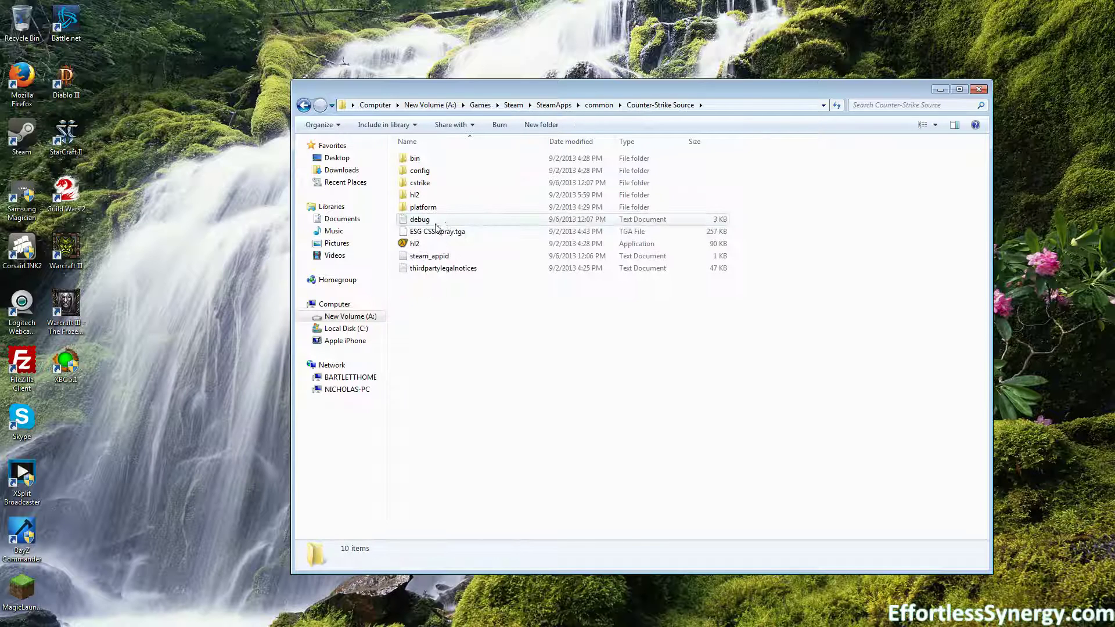
{"action": "double_click", "coordinate": [438, 159]}
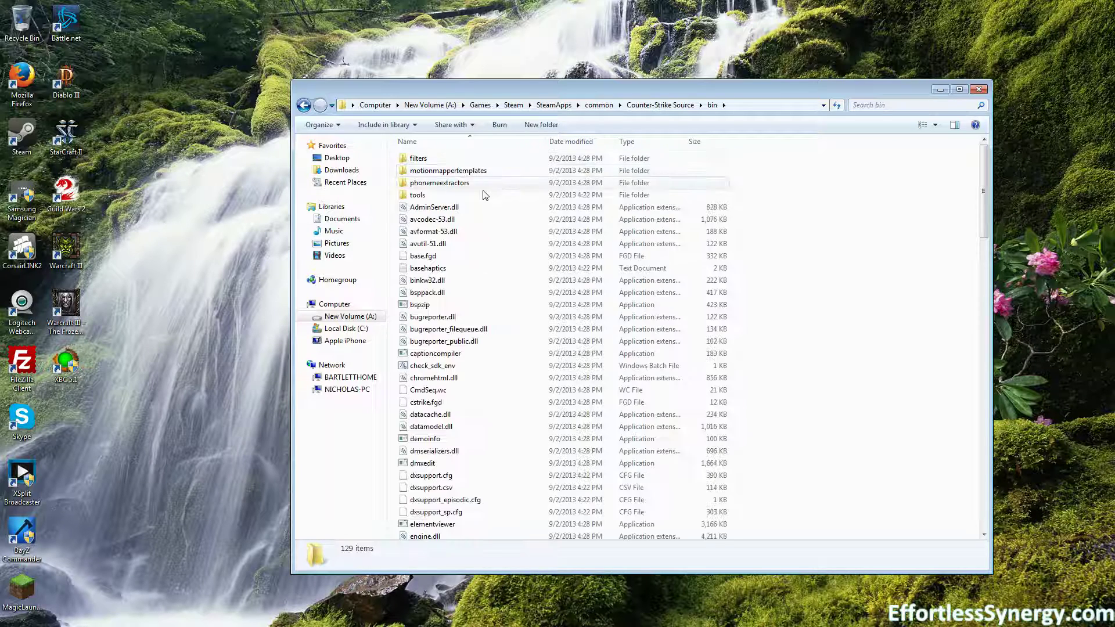
- Create a desktop shortcut to the vpk application from the bin folder, then close the folder window
{"action": "left_click", "coordinate": [494, 304]}
{"action": "scroll", "coordinate": [581, 279], "scroll_direction": "down", "scroll_amount": 2}
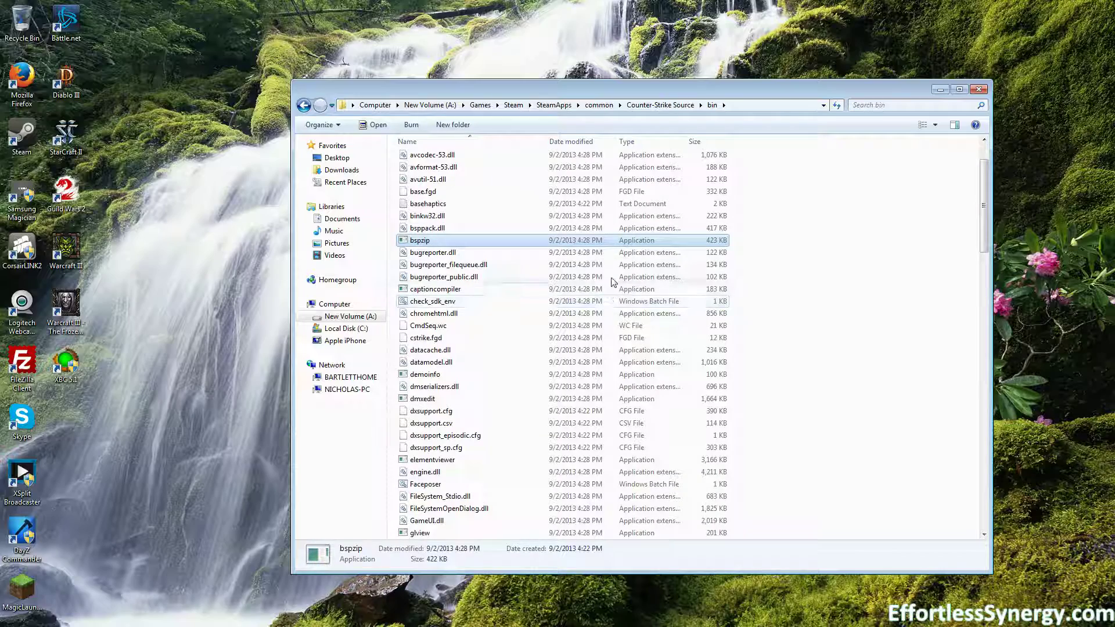
{"action": "scroll", "coordinate": [613, 282], "scroll_direction": "down", "scroll_amount": 3}
{"action": "scroll", "coordinate": [612, 278], "scroll_direction": "down", "scroll_amount": 10}
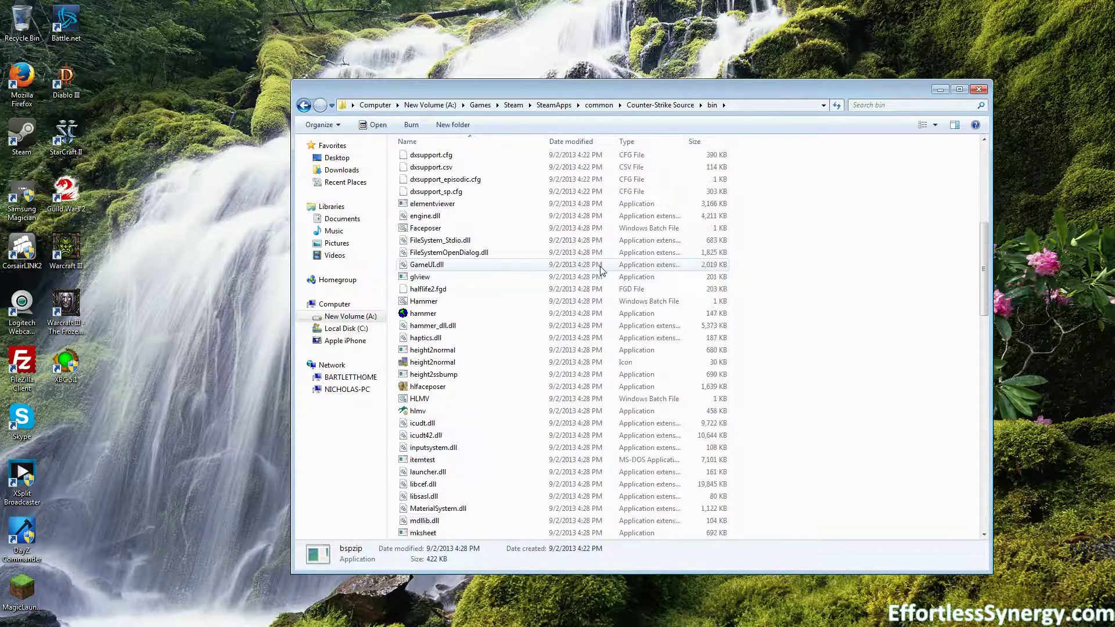
{"action": "scroll", "coordinate": [660, 265], "scroll_direction": "down", "scroll_amount": 12}
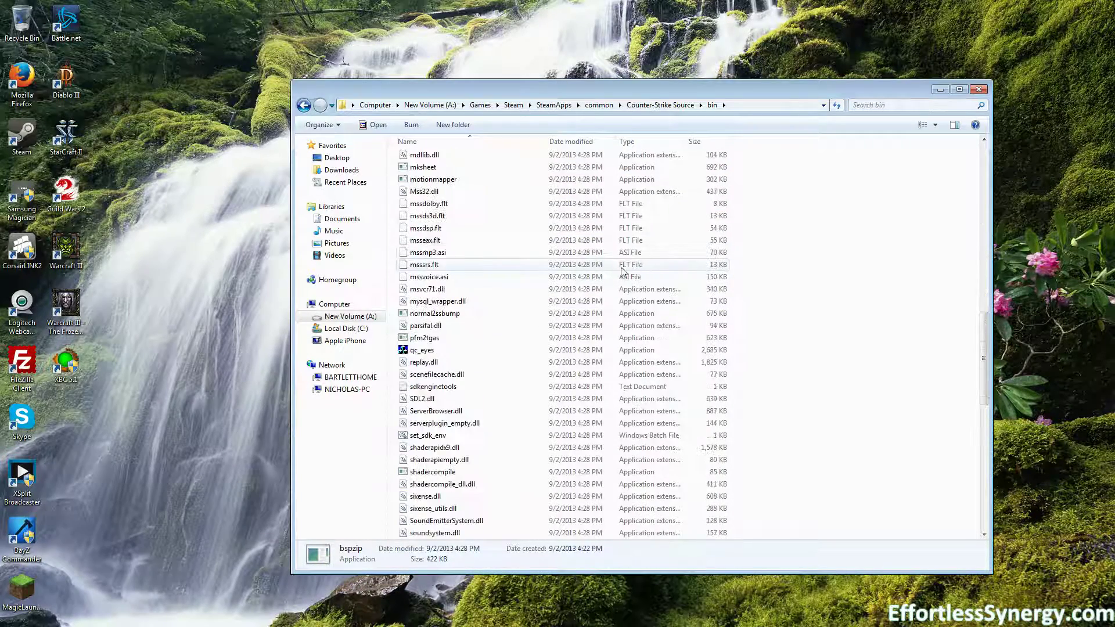
{"action": "scroll", "coordinate": [615, 285], "scroll_direction": "down", "scroll_amount": 5}
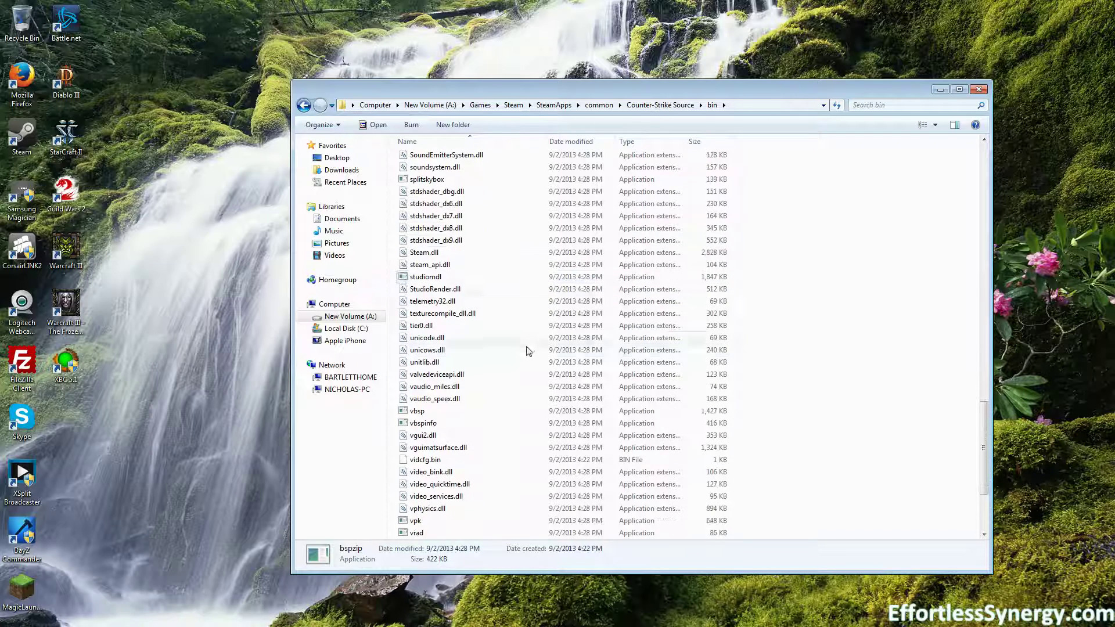
{"action": "left_click", "coordinate": [410, 448]}
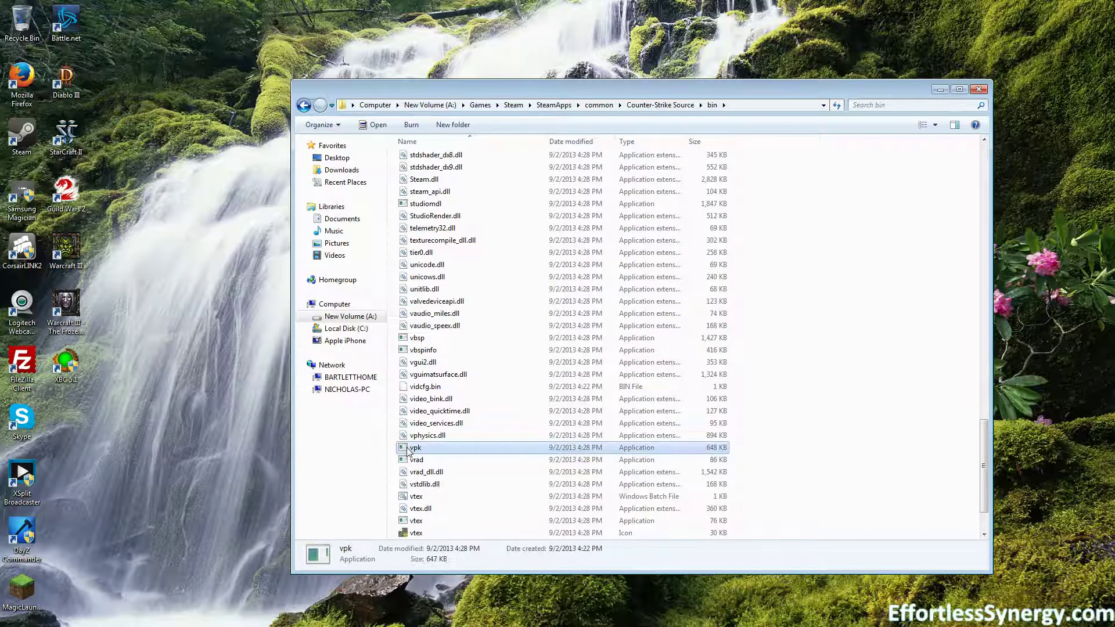
{"action": "right_click", "coordinate": [407, 449]}
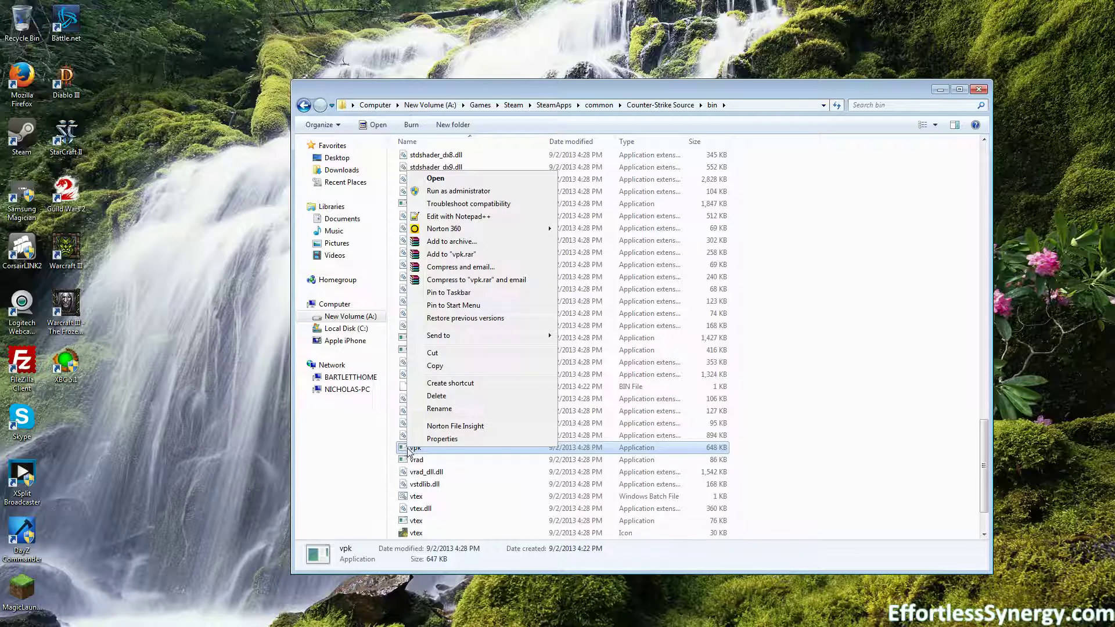
{"action": "mouse_move", "coordinate": [503, 345]}
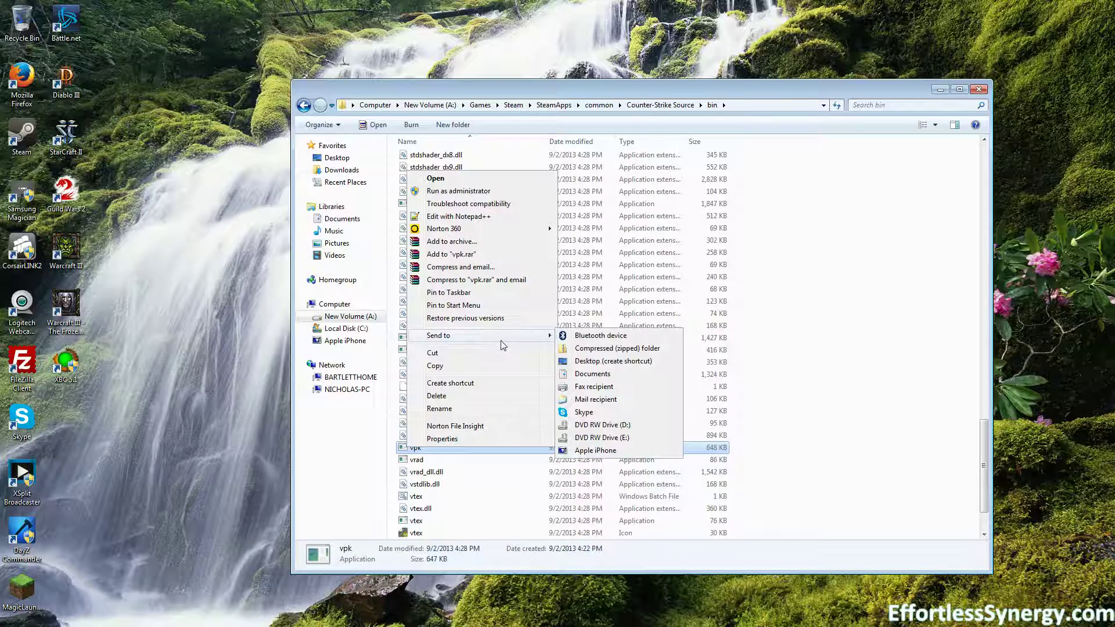
{"action": "left_click", "coordinate": [651, 363]}
{"action": "left_click", "coordinate": [154, 459]}
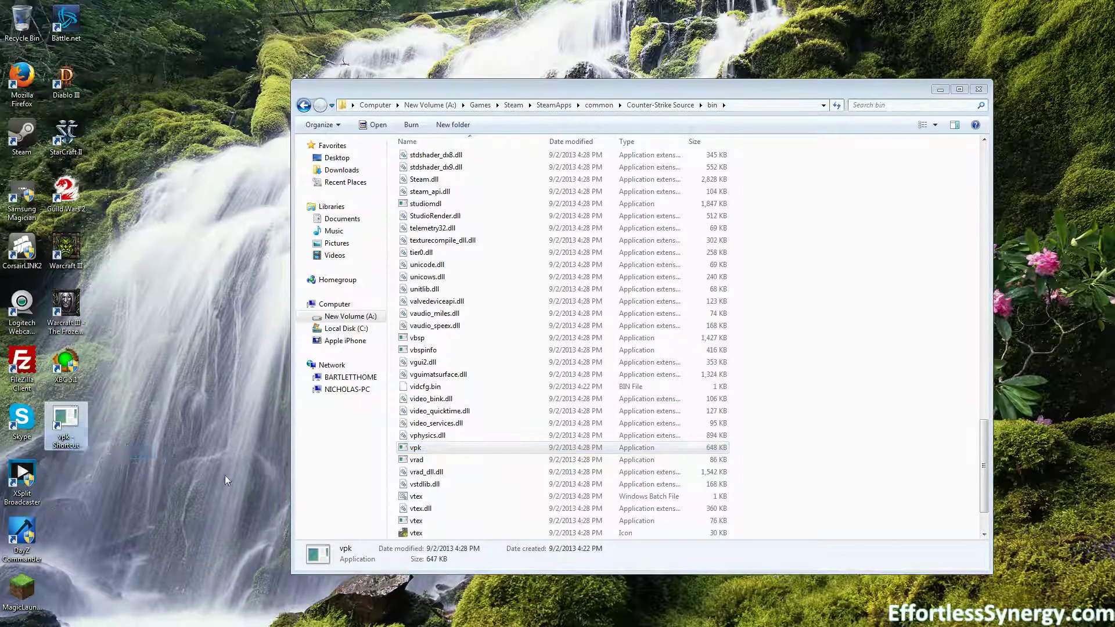
{"action": "left_click", "coordinate": [980, 90]}
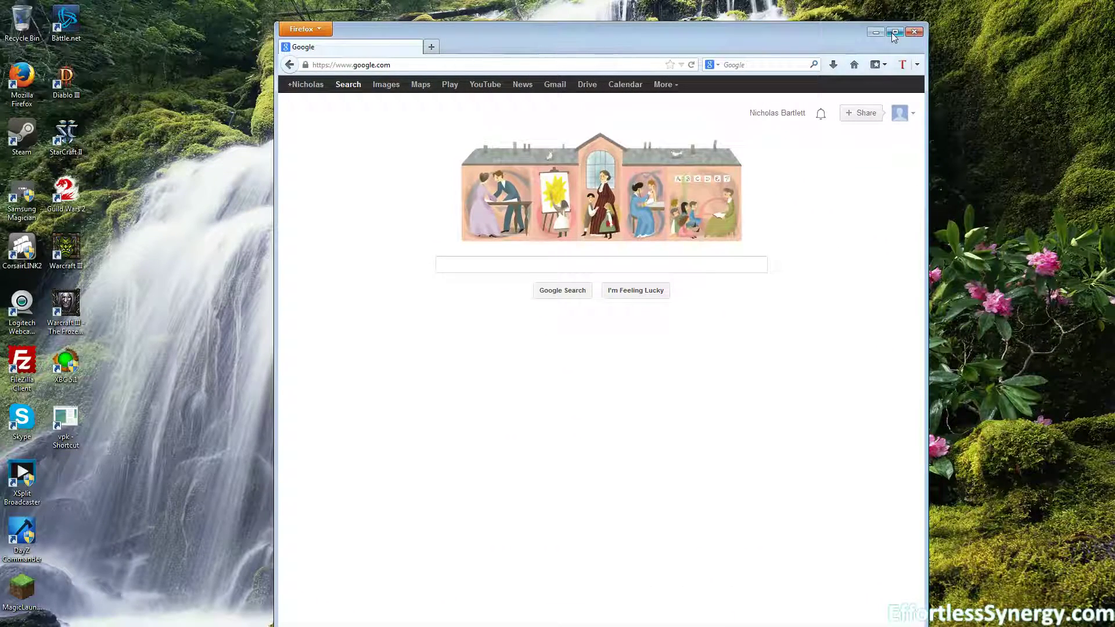
- Search Google for "css banana bot profile" in Firefox and open the Diverse Bots v1.1a result on Gamebanana
{"action": "left_click", "coordinate": [893, 33]}
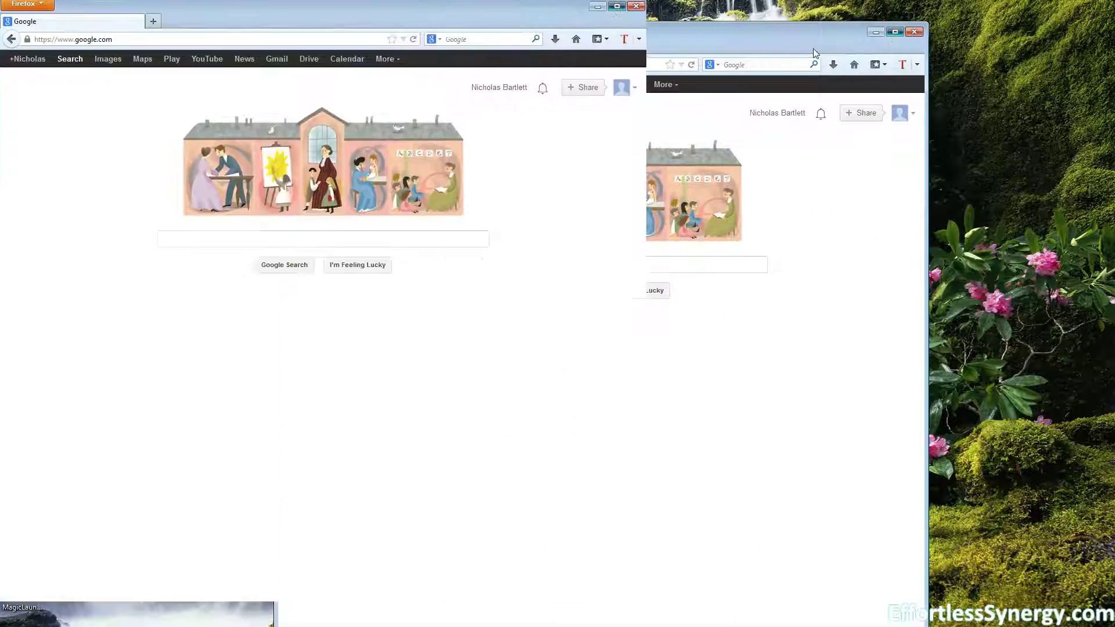
{"action": "left_click", "coordinate": [437, 229]}
{"action": "type", "text": "css"}
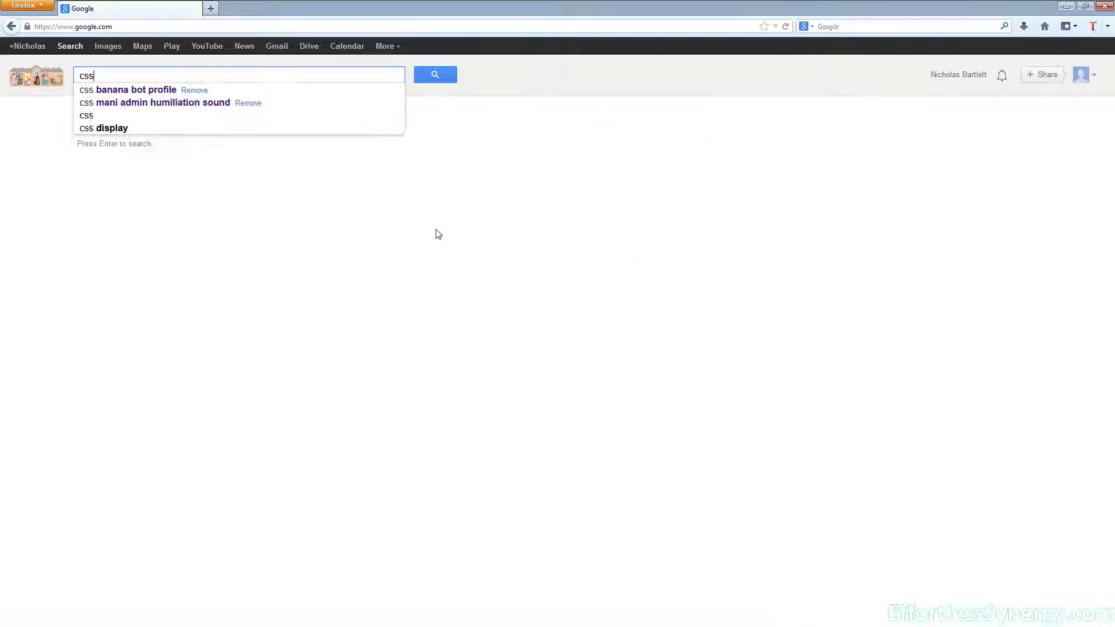
{"action": "key", "text": "Down"}
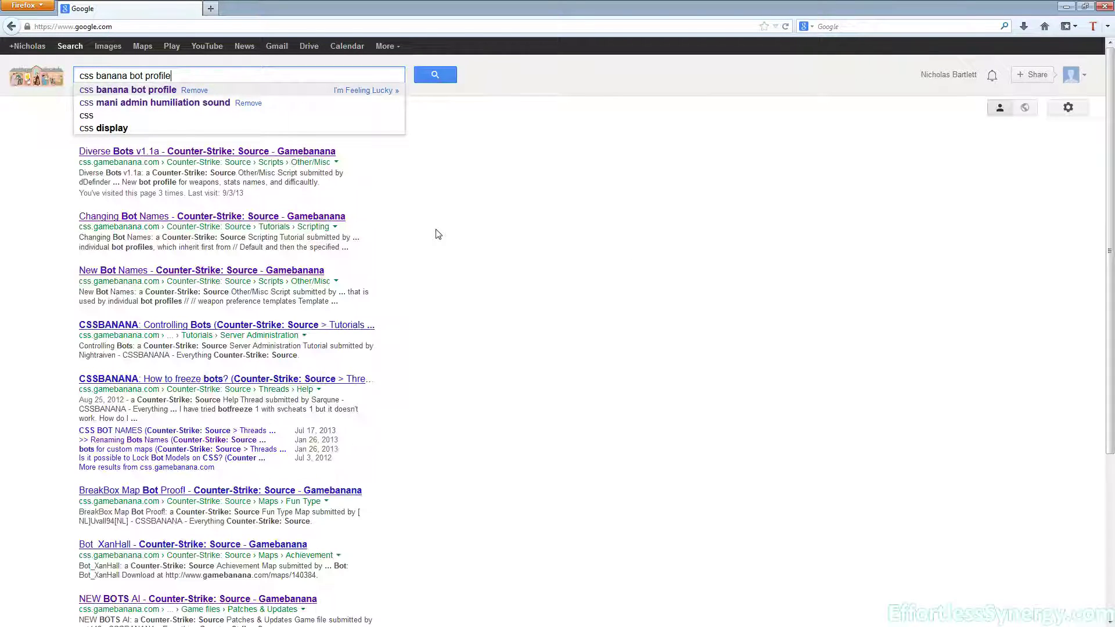
{"action": "key", "text": "Return"}
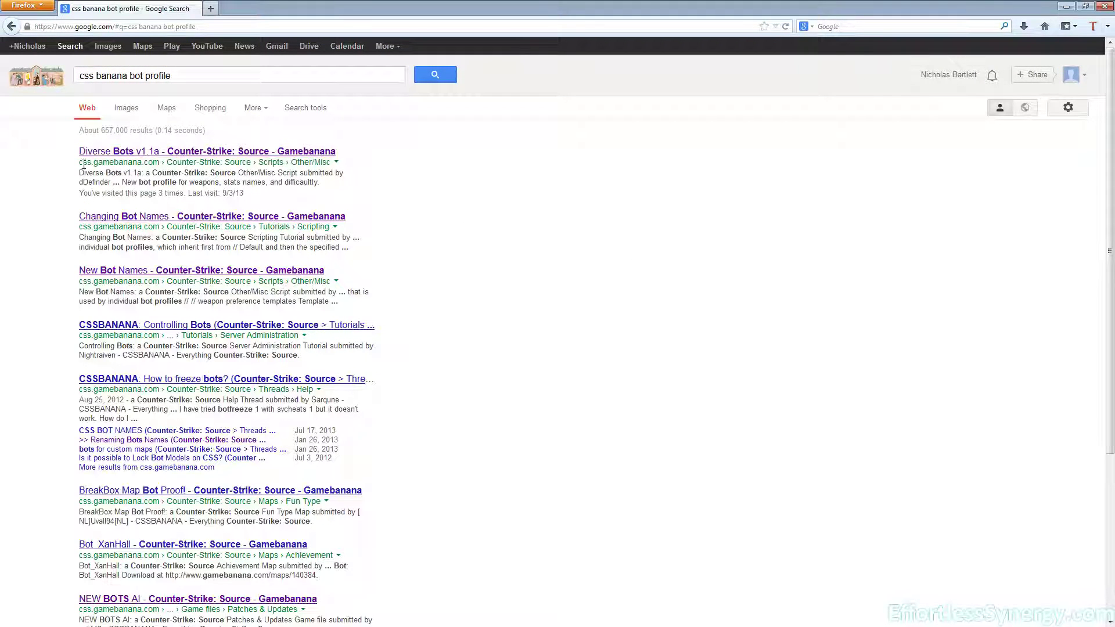
{"action": "left_click_drag", "start_coordinate": [83, 163], "coordinate": [148, 164]}
{"action": "left_click", "coordinate": [145, 165]}
{"action": "left_click", "coordinate": [157, 153]}
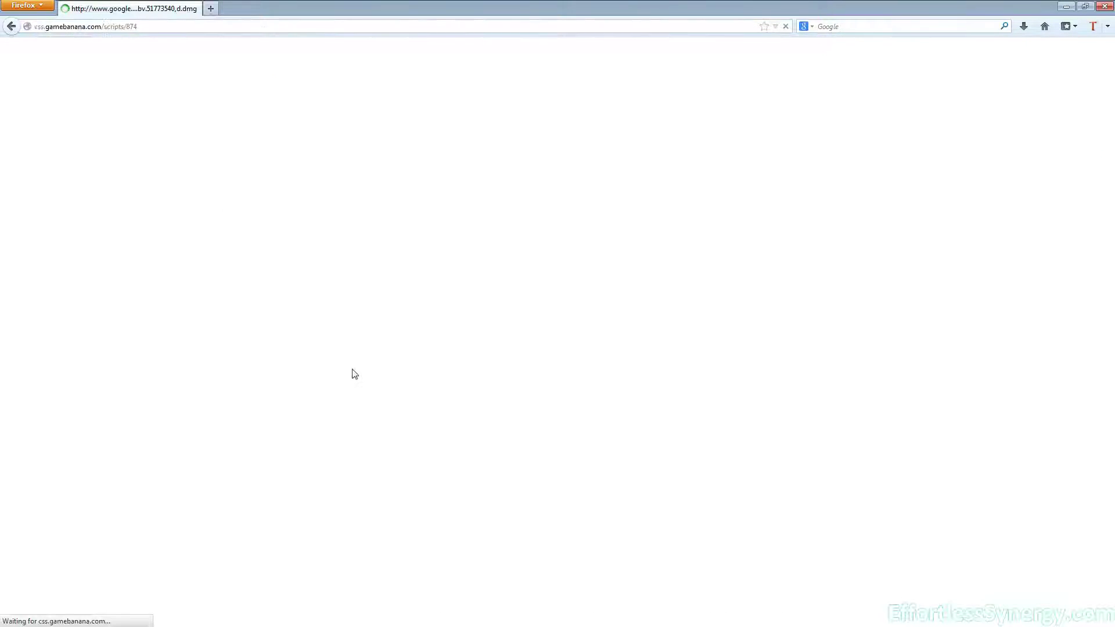
- Copy the entire bot profile script from the Diverse Bots v1.1a page, from the BotProfile.db header to the final End
{"action": "scroll", "coordinate": [381, 360], "scroll_direction": "down", "scroll_amount": 2}
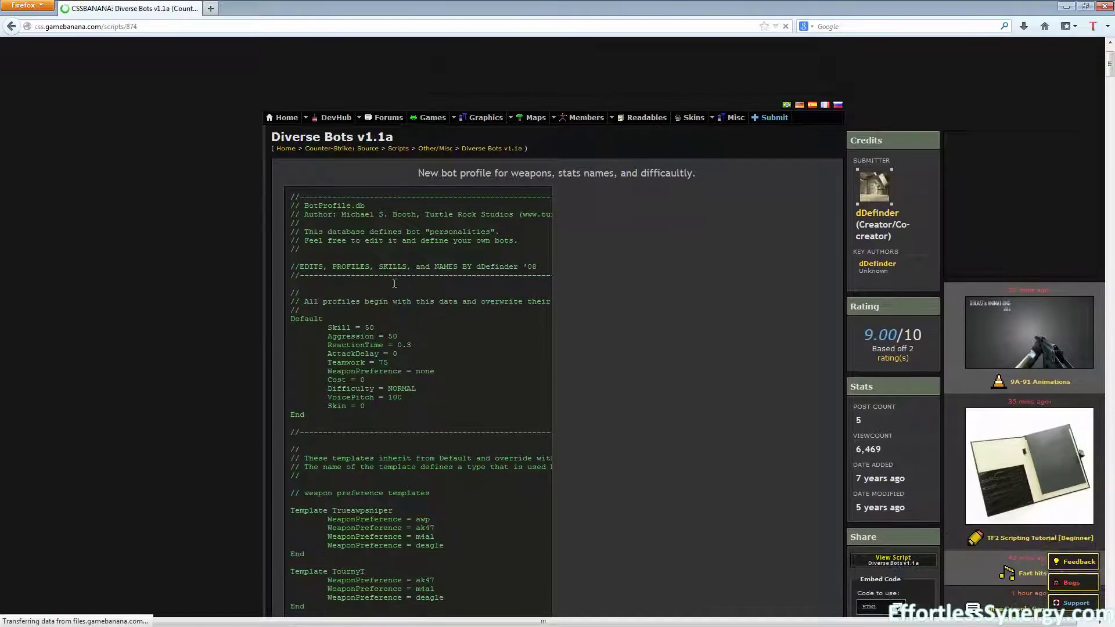
{"action": "left_click_drag", "start_coordinate": [293, 208], "coordinate": [358, 465]}
{"action": "scroll", "coordinate": [348, 372], "scroll_direction": "down", "scroll_amount": 10}
{"action": "scroll", "coordinate": [356, 367], "scroll_direction": "down", "scroll_amount": 20}
{"action": "scroll", "coordinate": [357, 367], "scroll_direction": "down", "scroll_amount": 20}
{"action": "scroll", "coordinate": [358, 365], "scroll_direction": "down", "scroll_amount": 20}
{"action": "scroll", "coordinate": [361, 333], "scroll_direction": "up", "scroll_amount": 10}
{"action": "right_click", "coordinate": [358, 465]}
{"action": "left_click", "coordinate": [386, 477]}
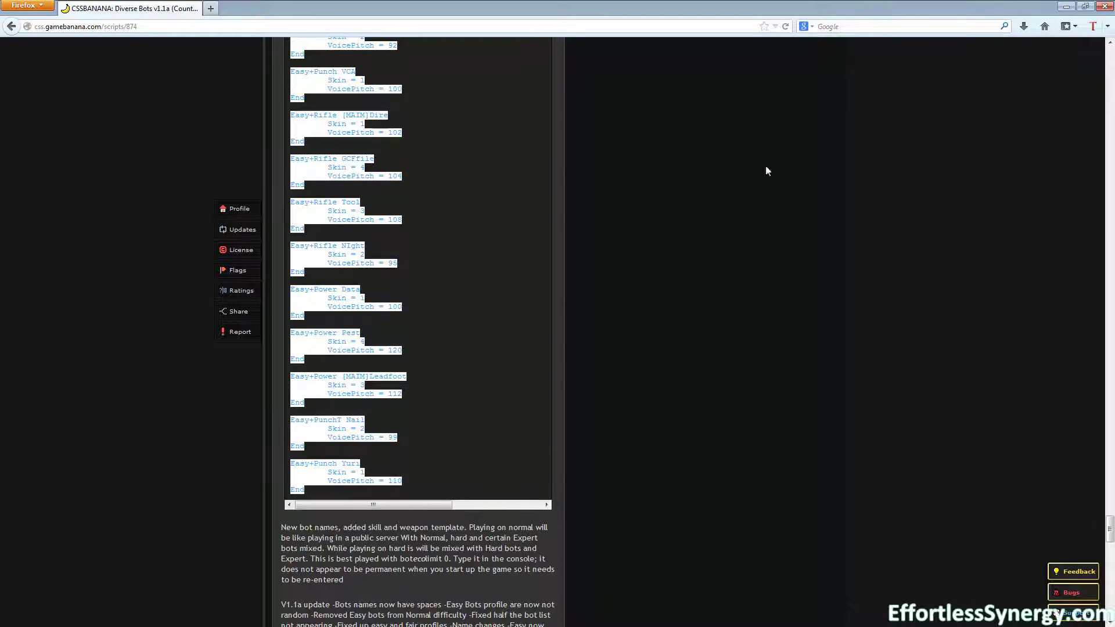
- Paste the copied bot profile script into an empty Notepad document and maximize its window
{"action": "left_click", "coordinate": [1066, 6]}
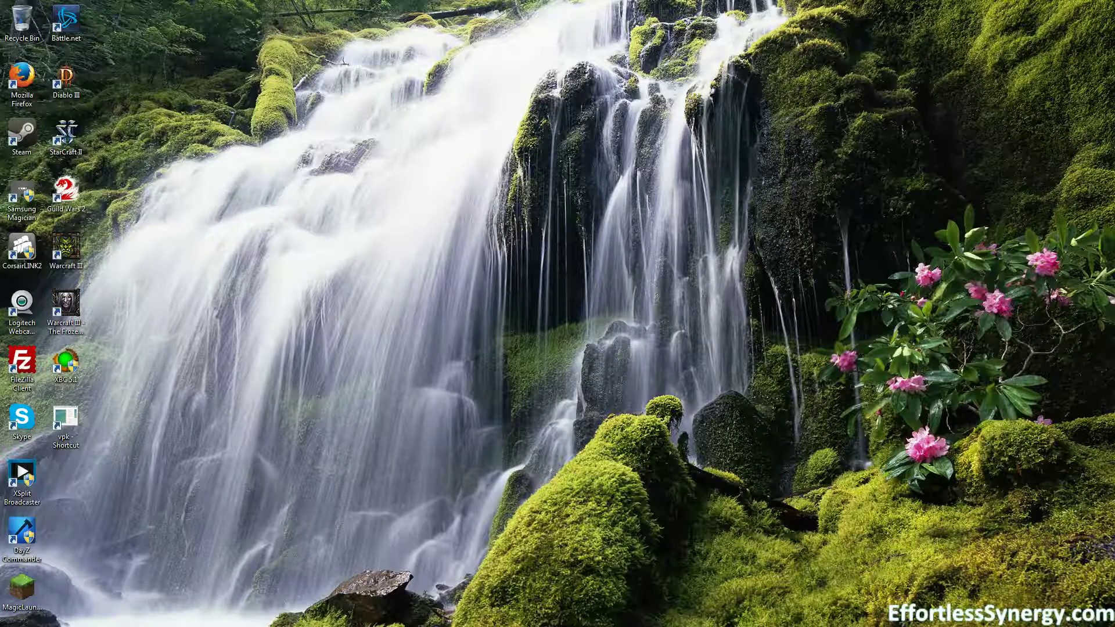
{"action": "right_click", "coordinate": [407, 205]}
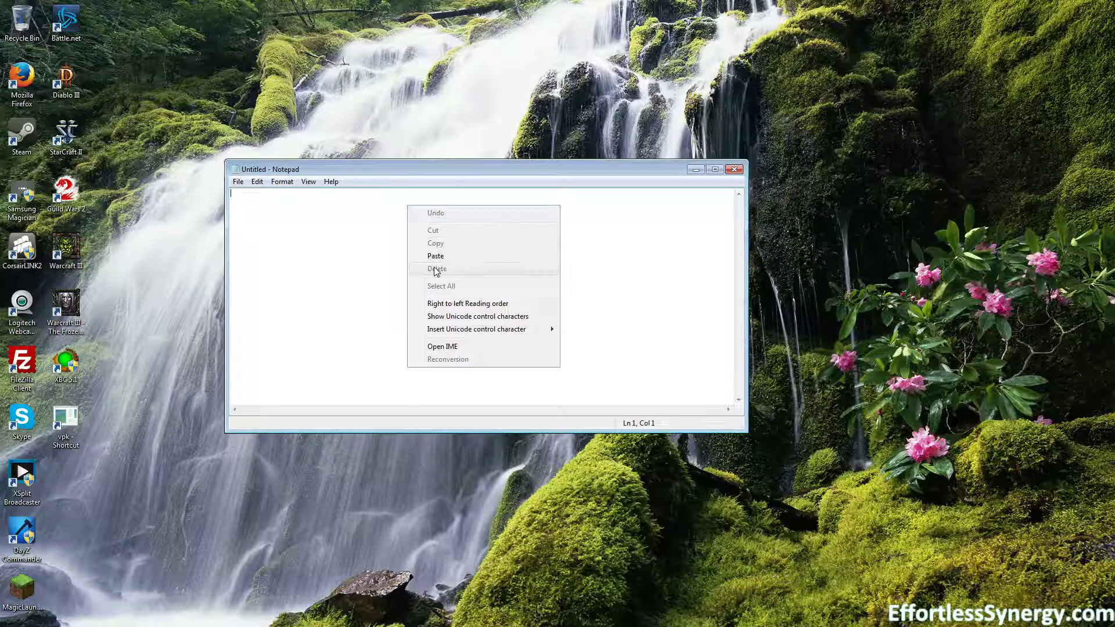
{"action": "left_click", "coordinate": [436, 256]}
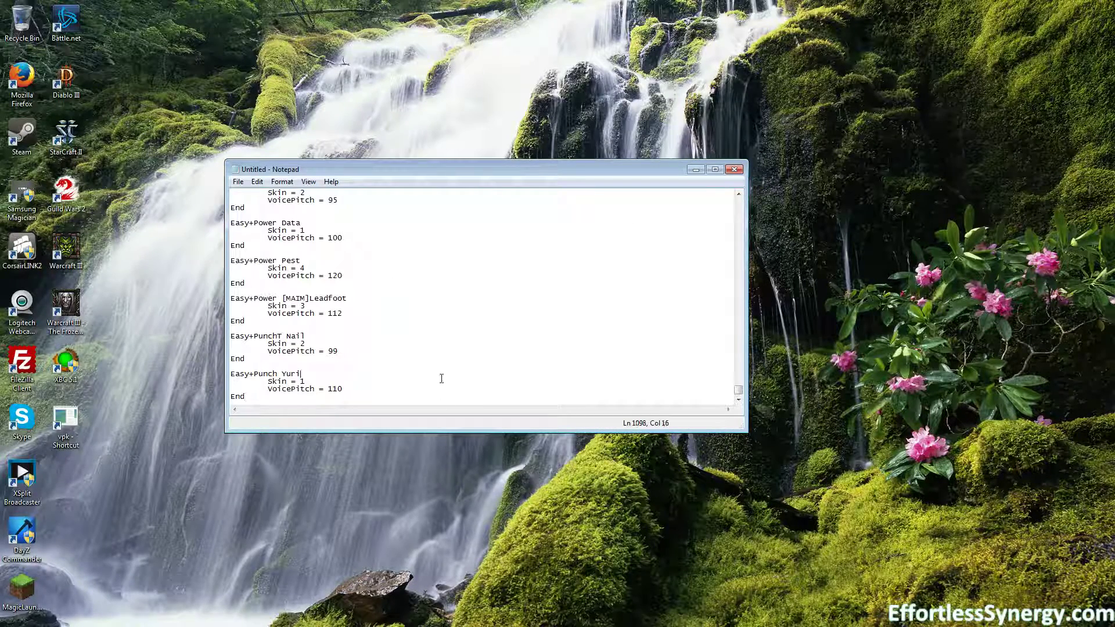
{"action": "left_click", "coordinate": [715, 169]}
- Append " *&7" inside the quotes to the bot name "dDeath of the ART" in the individual bot profiles section
{"action": "scroll", "coordinate": [432, 294], "scroll_direction": "down", "scroll_amount": 5}
{"action": "left_click_drag", "start_coordinate": [1108, 582], "coordinate": [1110, 173]}
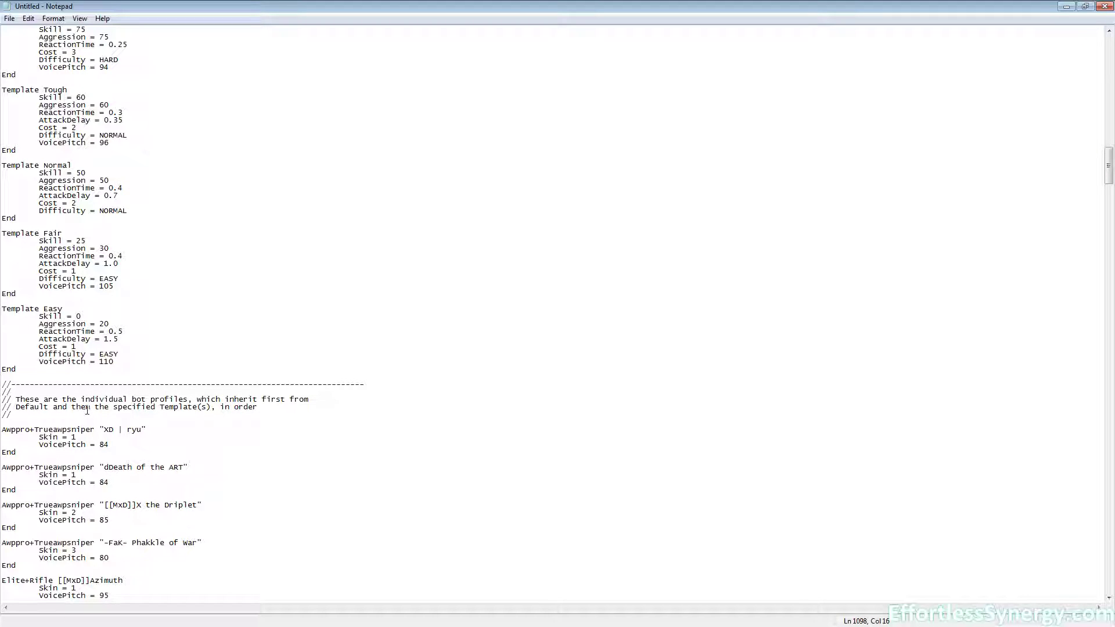
{"action": "left_click", "coordinate": [152, 416]}
{"action": "scroll", "coordinate": [134, 418], "scroll_direction": "down", "scroll_amount": 1}
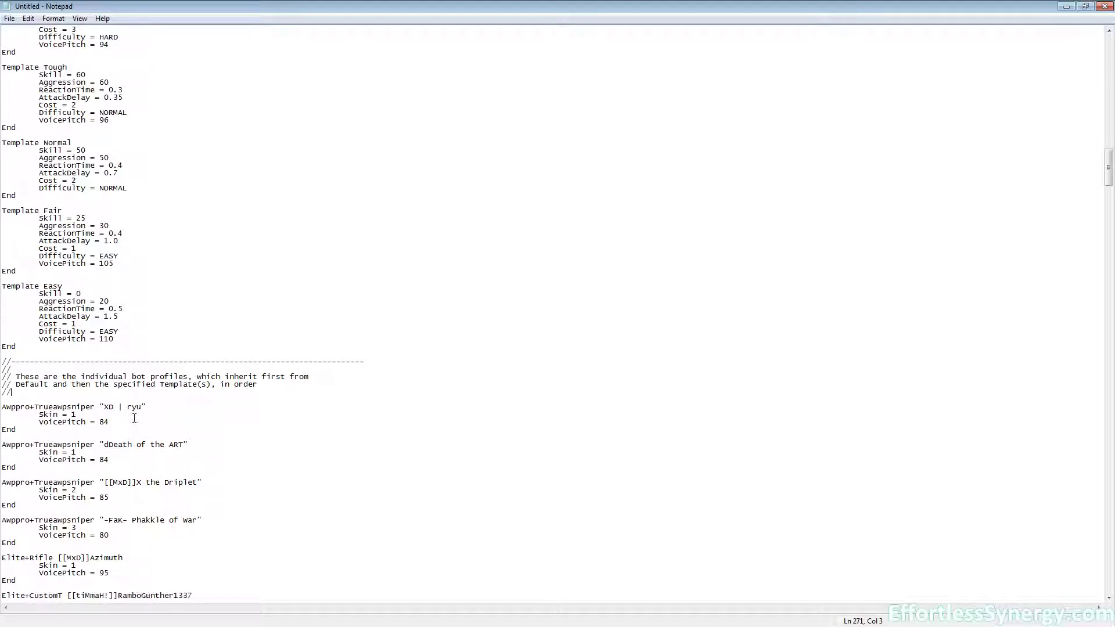
{"action": "left_click", "coordinate": [119, 407]}
{"action": "left_click", "coordinate": [128, 439]}
{"action": "left_click", "coordinate": [123, 445]}
{"action": "scroll", "coordinate": [127, 452], "scroll_direction": "down", "scroll_amount": 1}
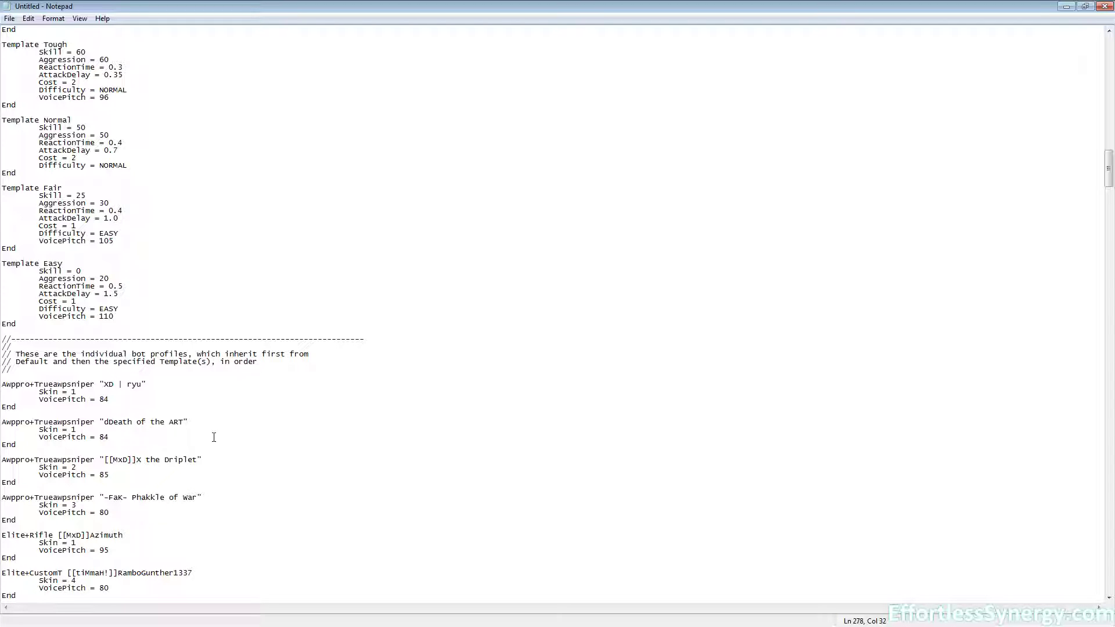
{"action": "left_click", "coordinate": [184, 422]}
{"action": "type", "text": "*&7"}
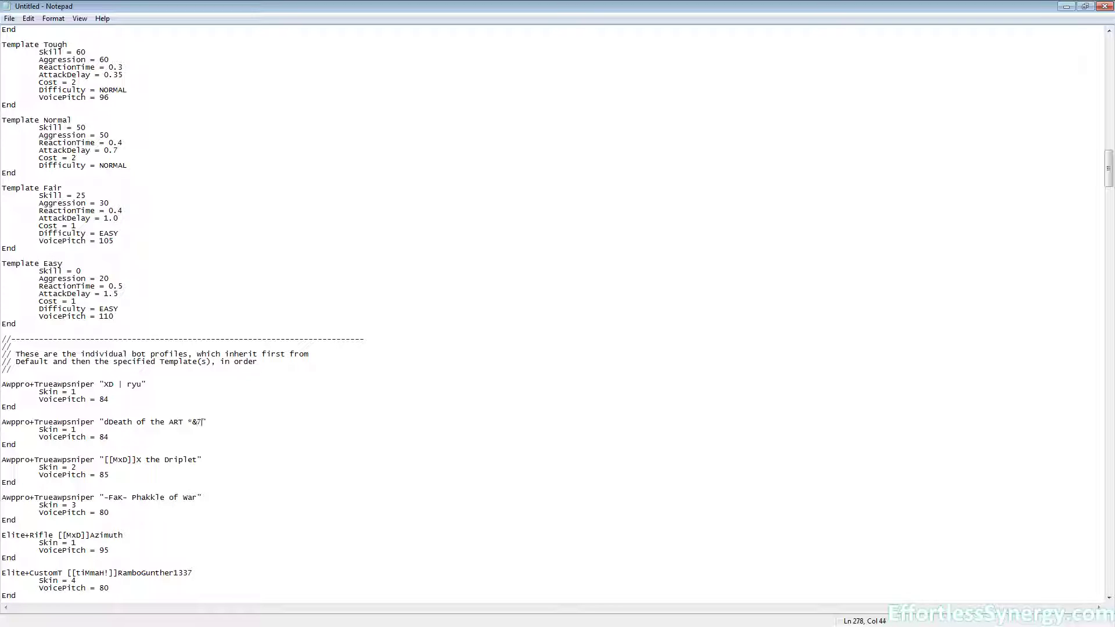
- Examine how the quoted bot name with spaces and symbols is written compared with the unquoted names in the Elite profiles below
{"action": "left_click", "coordinate": [204, 425]}
{"action": "double_click", "coordinate": [204, 424]}
{"action": "left_click", "coordinate": [204, 424]}
{"action": "left_click_drag", "start_coordinate": [105, 425], "coordinate": [202, 419]}
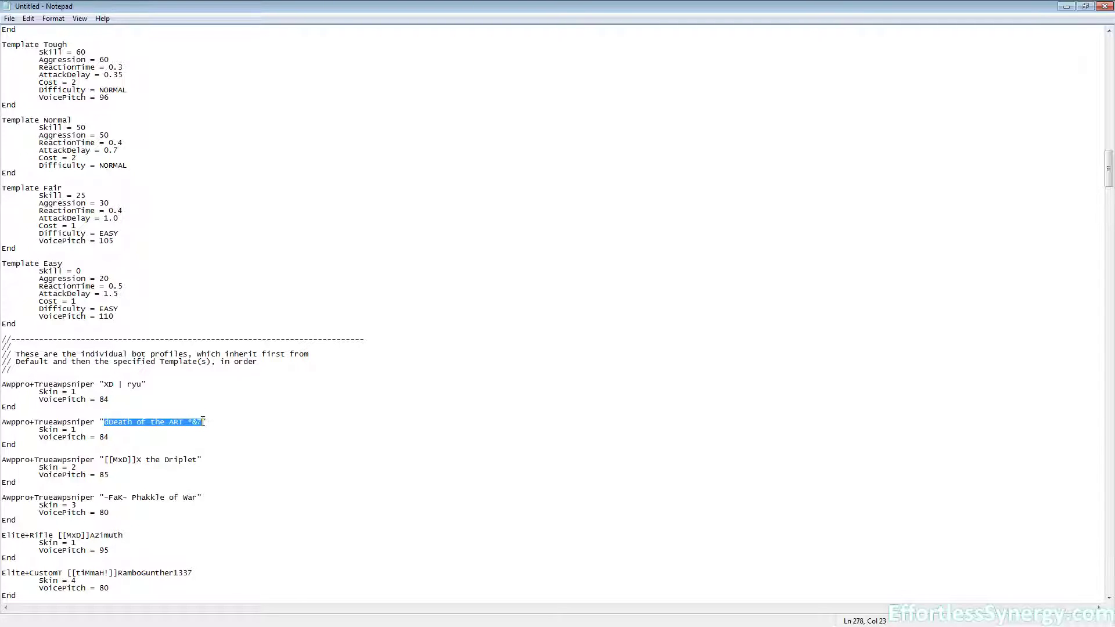
{"action": "left_click", "coordinate": [203, 421]}
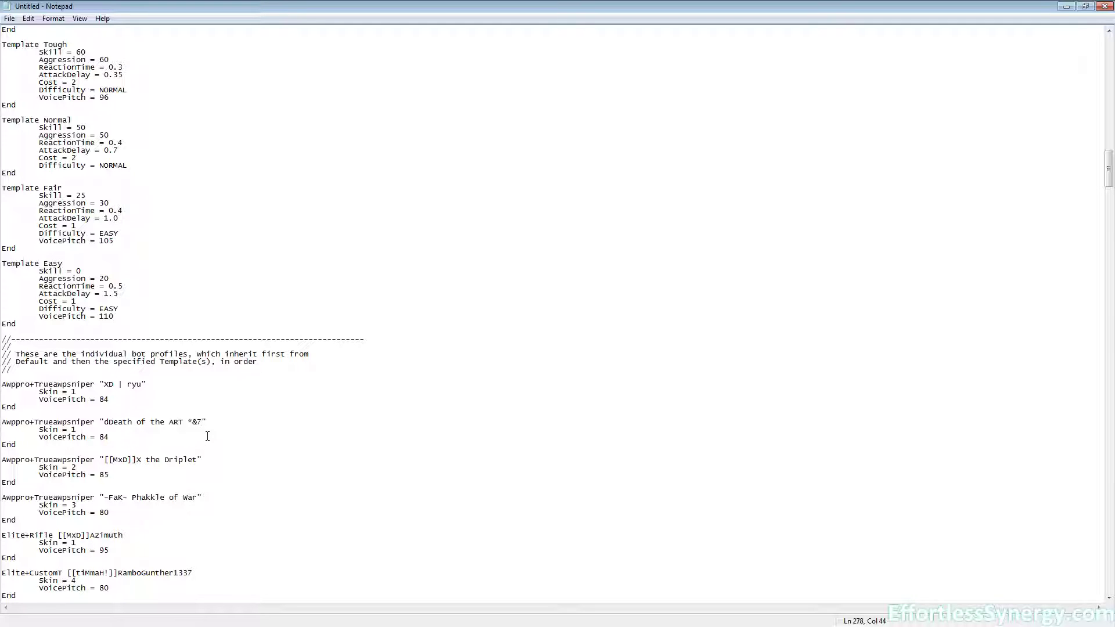
{"action": "scroll", "coordinate": [172, 468], "scroll_direction": "down", "scroll_amount": 5}
{"action": "left_click", "coordinate": [122, 460]}
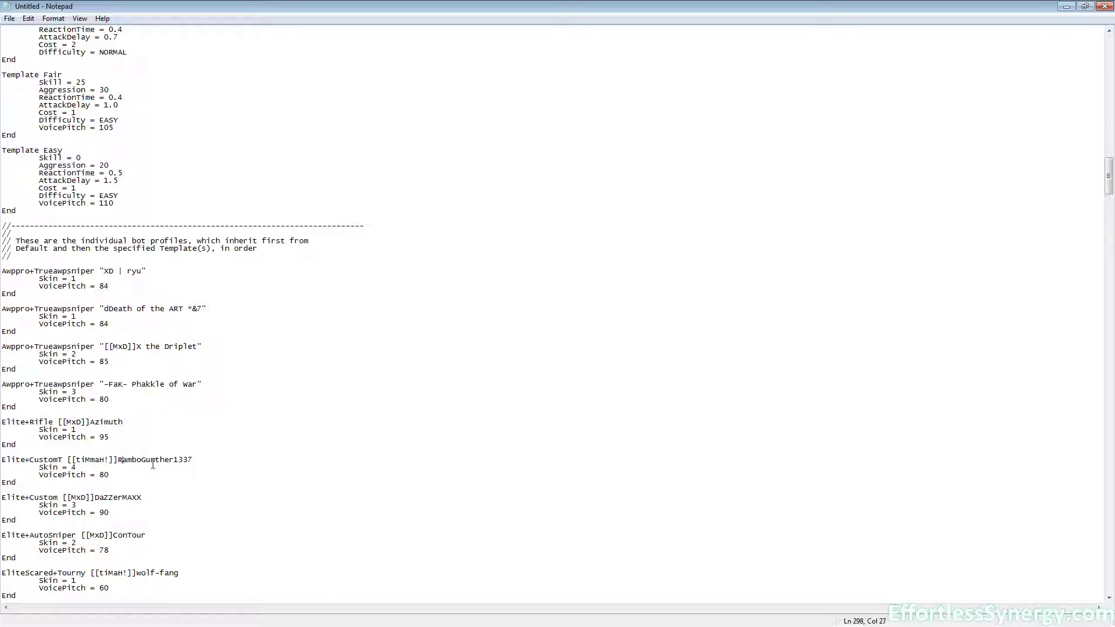
{"action": "scroll", "coordinate": [143, 504], "scroll_direction": "down", "scroll_amount": 1}
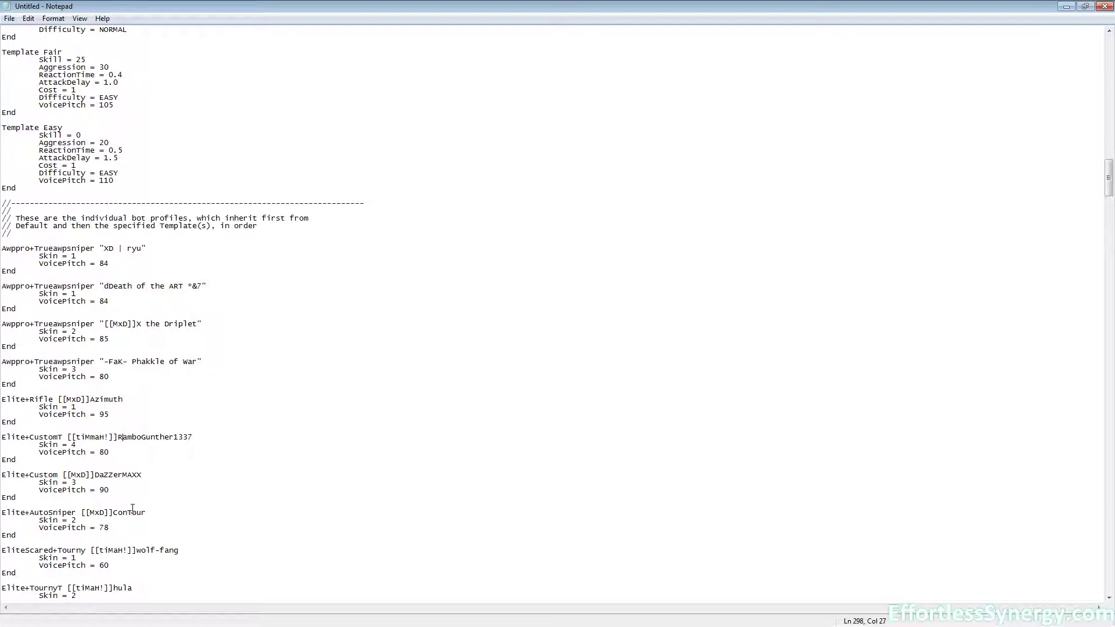
- Save the edited bot profile script to the desktop as botprofile.db and put the Notepad window away
{"action": "left_click", "coordinate": [154, 515]}
{"action": "left_click", "coordinate": [10, 21]}
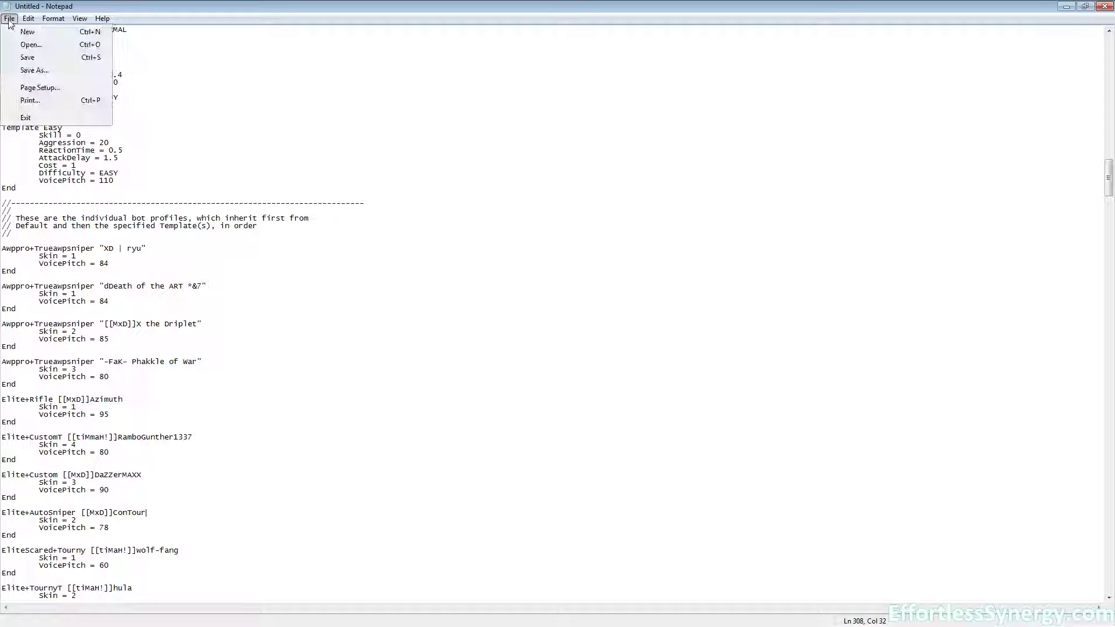
{"action": "left_click", "coordinate": [34, 70]}
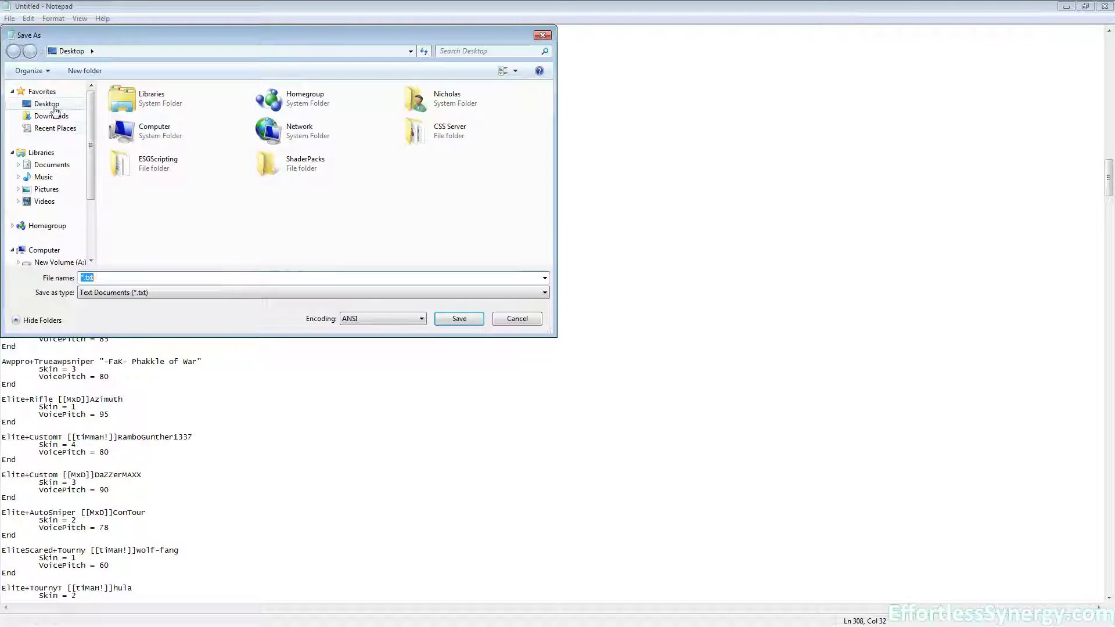
{"action": "type", "text": "botprofile.db"}
{"action": "left_click", "coordinate": [476, 319]}
{"action": "left_click", "coordinate": [1069, 8]}
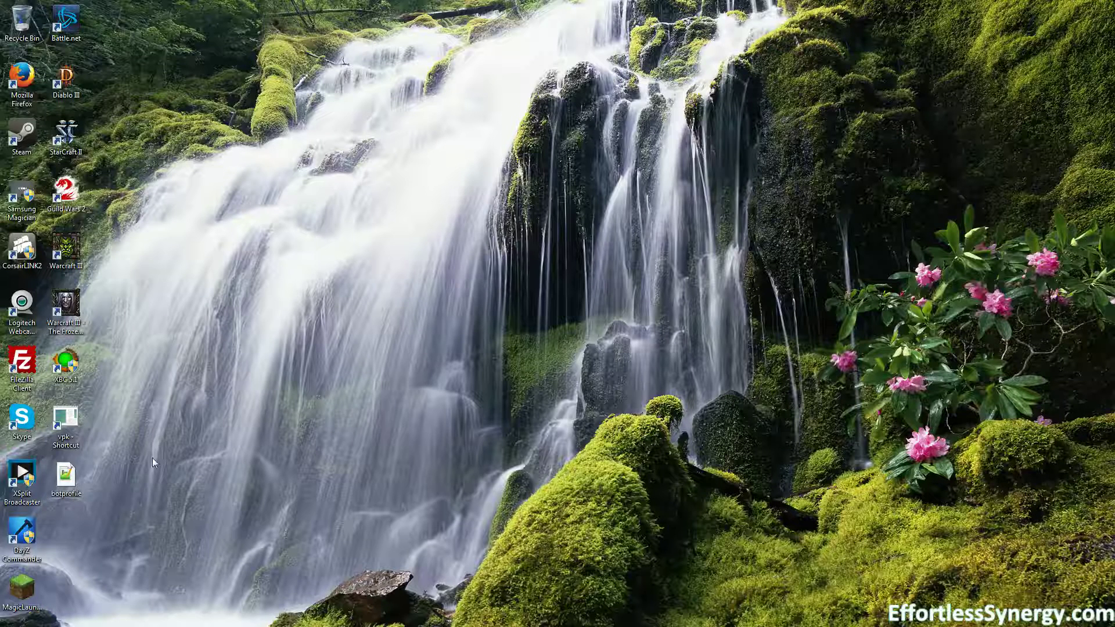
- Create a new folder named bots on the desktop
{"action": "right_click", "coordinate": [60, 526]}
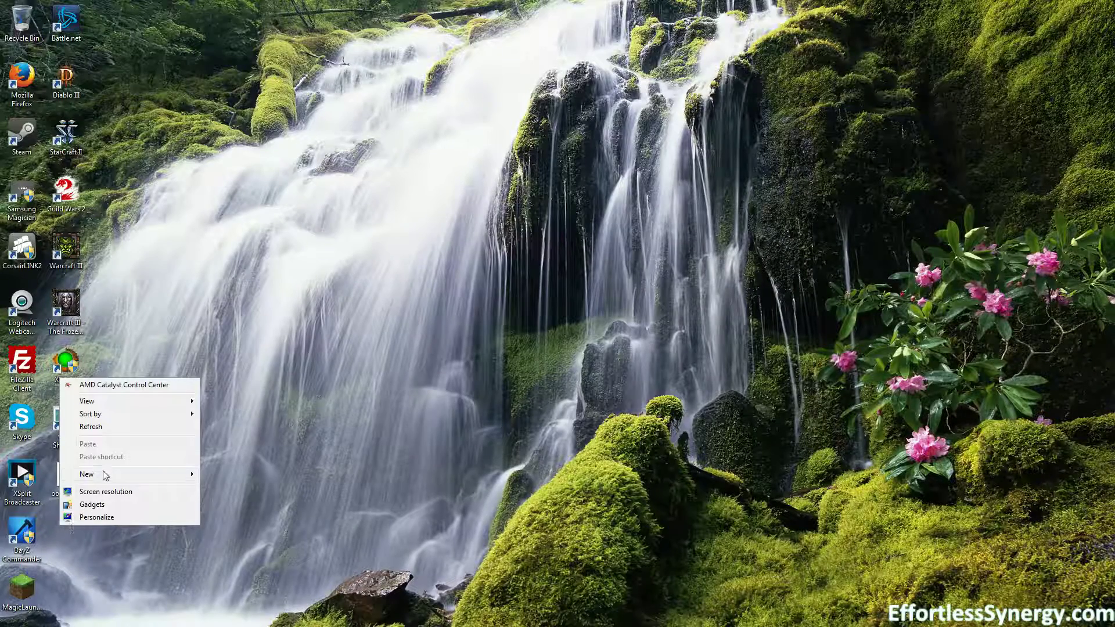
{"action": "mouse_move", "coordinate": [109, 480]}
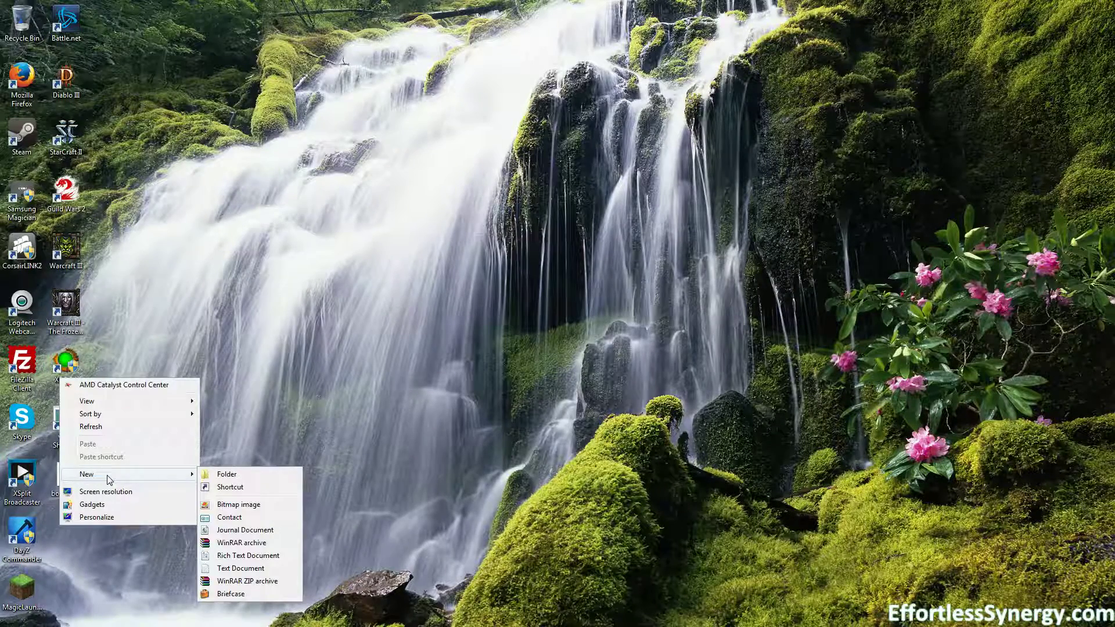
{"action": "left_click", "coordinate": [225, 475]}
{"action": "type", "text": "bots"}
{"action": "key", "text": "Return"}
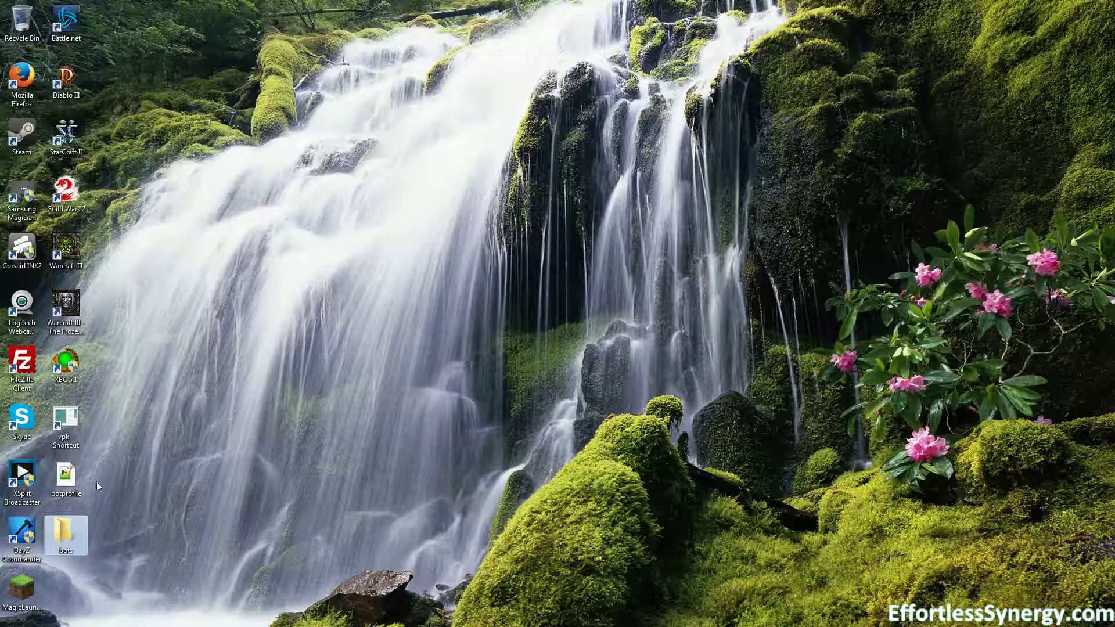
- Move the botprofile file into the bots folder and package that folder as a vpk file using the desktop's vpk shortcut
{"action": "left_click", "coordinate": [67, 479]}
{"action": "left_click_drag", "start_coordinate": [58, 536], "coordinate": [71, 440]}
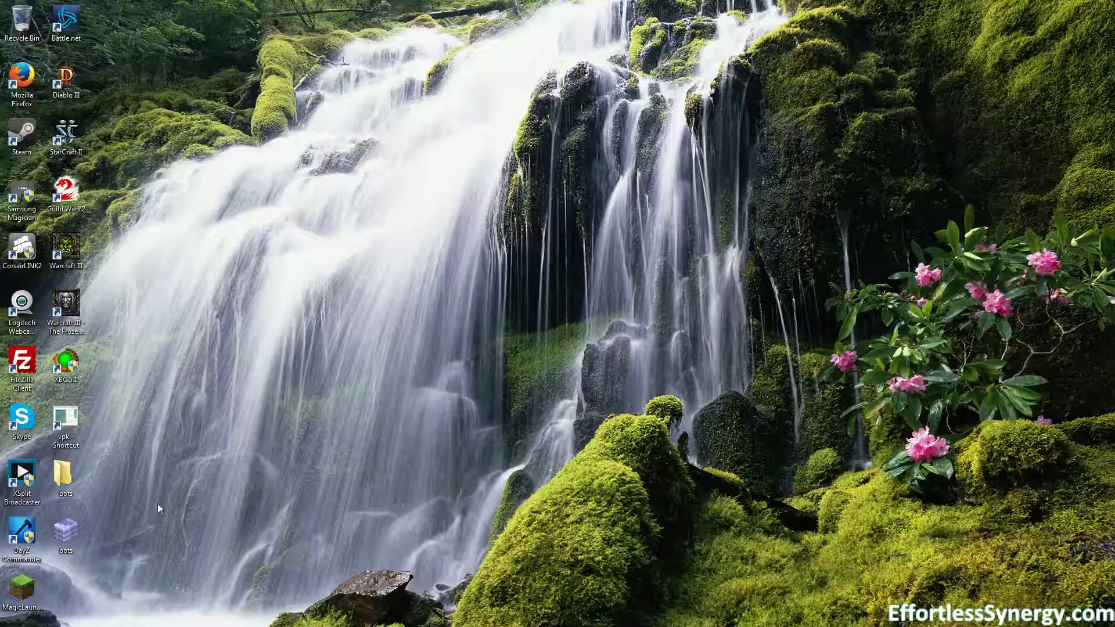
{"action": "left_click_drag", "start_coordinate": [142, 513], "coordinate": [65, 551]}
{"action": "left_click_drag", "start_coordinate": [152, 492], "coordinate": [76, 552]}
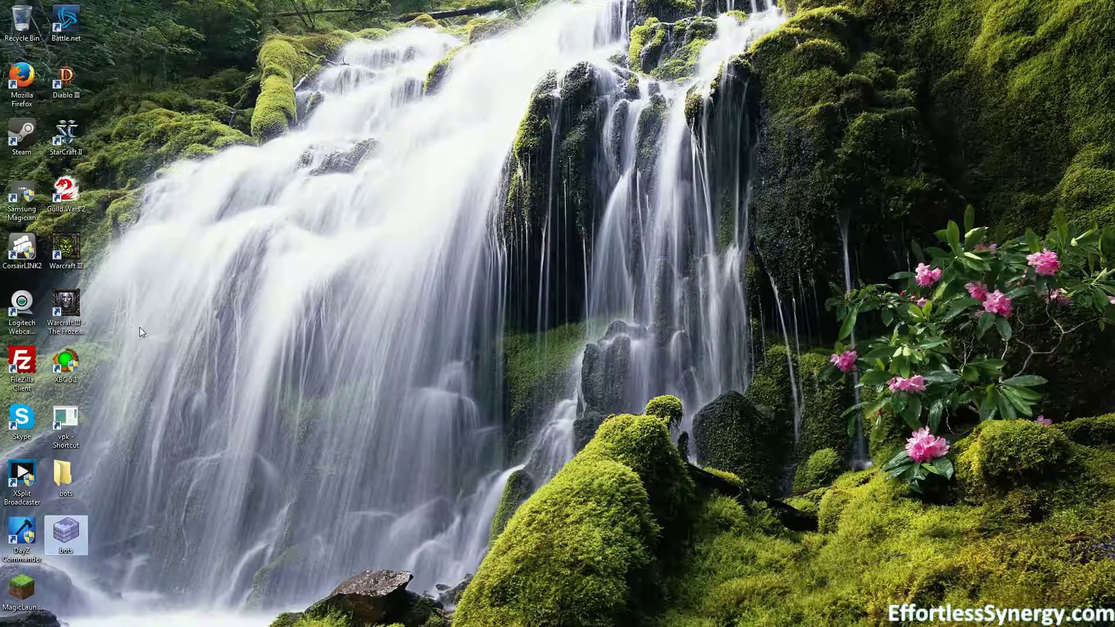
- Open FileZilla and connect to the saved site ESG - CSS
{"action": "left_click", "coordinate": [24, 370]}
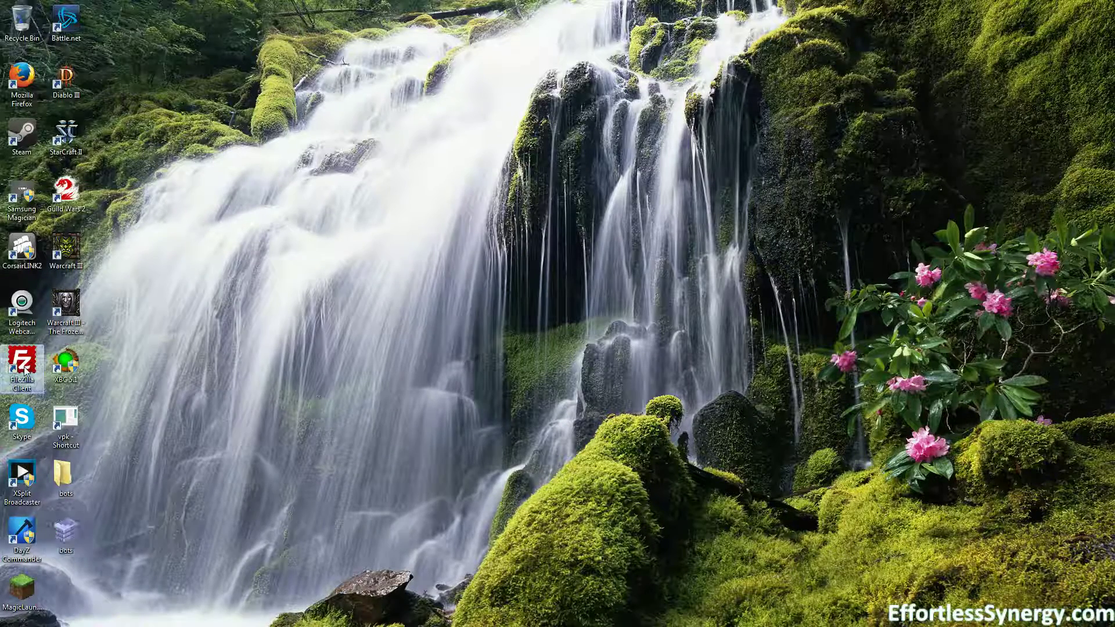
{"action": "right_click", "coordinate": [25, 370]}
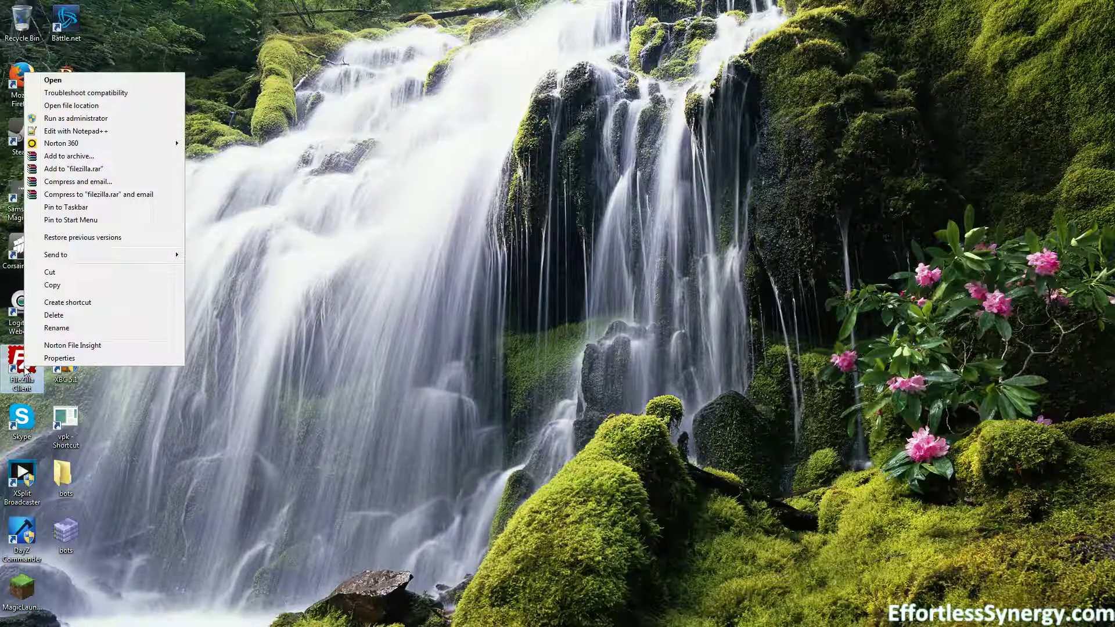
{"action": "left_click", "coordinate": [123, 84]}
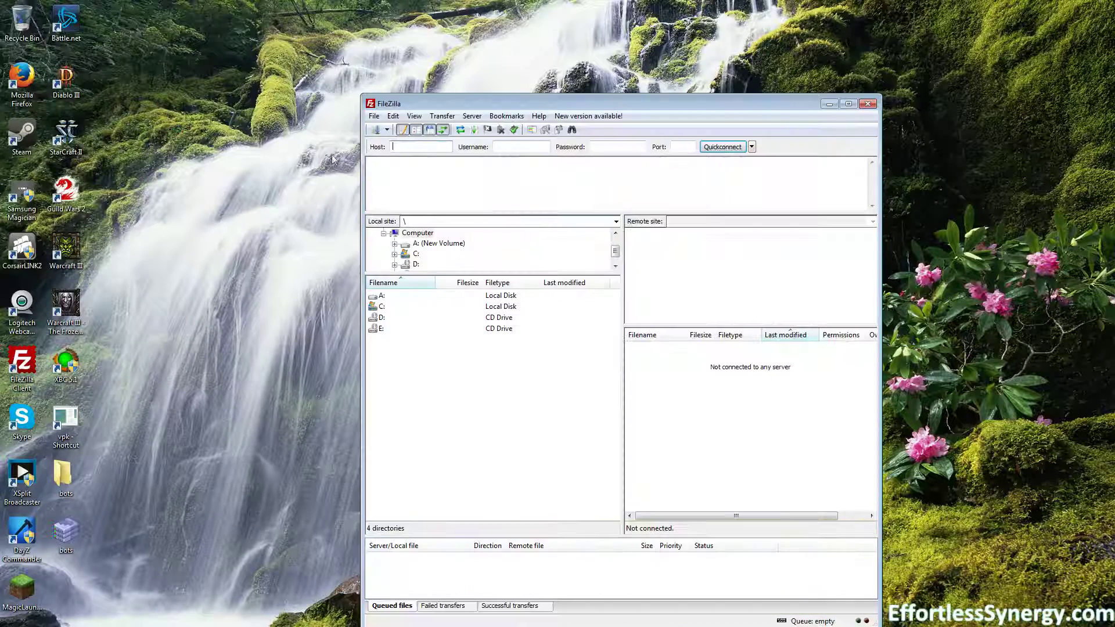
{"action": "left_click", "coordinate": [375, 117]}
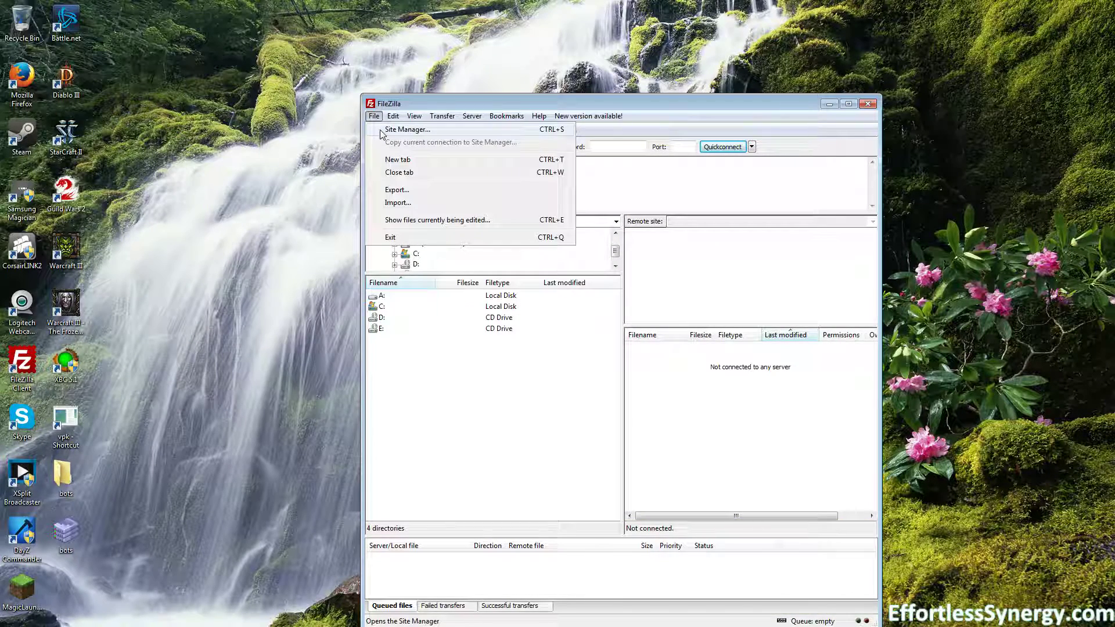
{"action": "mouse_move", "coordinate": [472, 116]}
{"action": "left_click", "coordinate": [491, 152]}
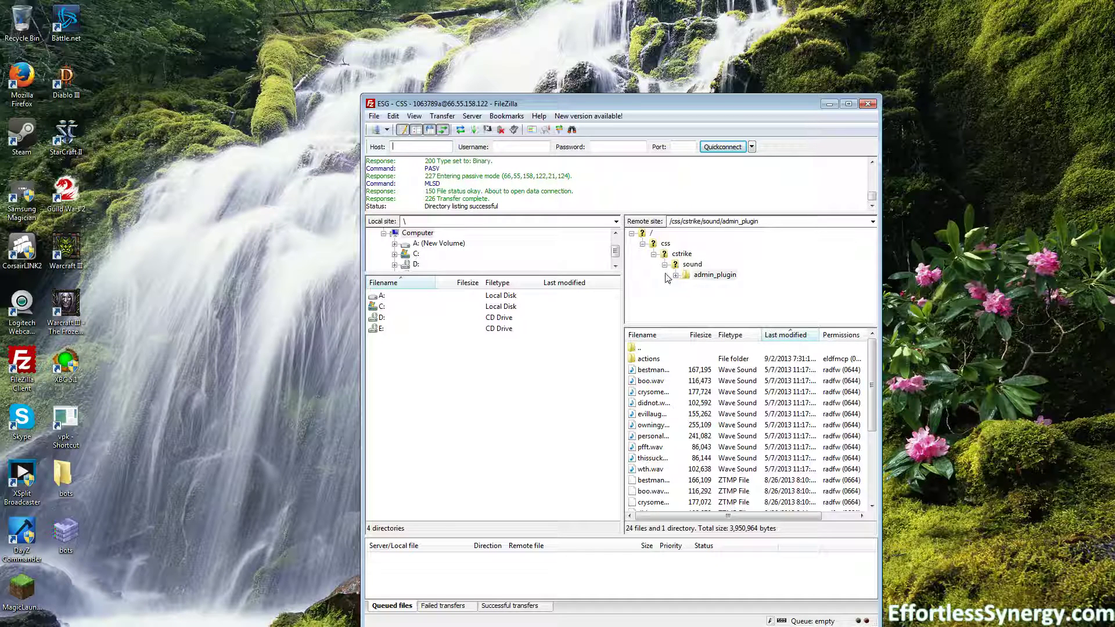
- Navigate from the remote sound folders to the server's /css/cstrike/custom folder
{"action": "left_click", "coordinate": [694, 266]}
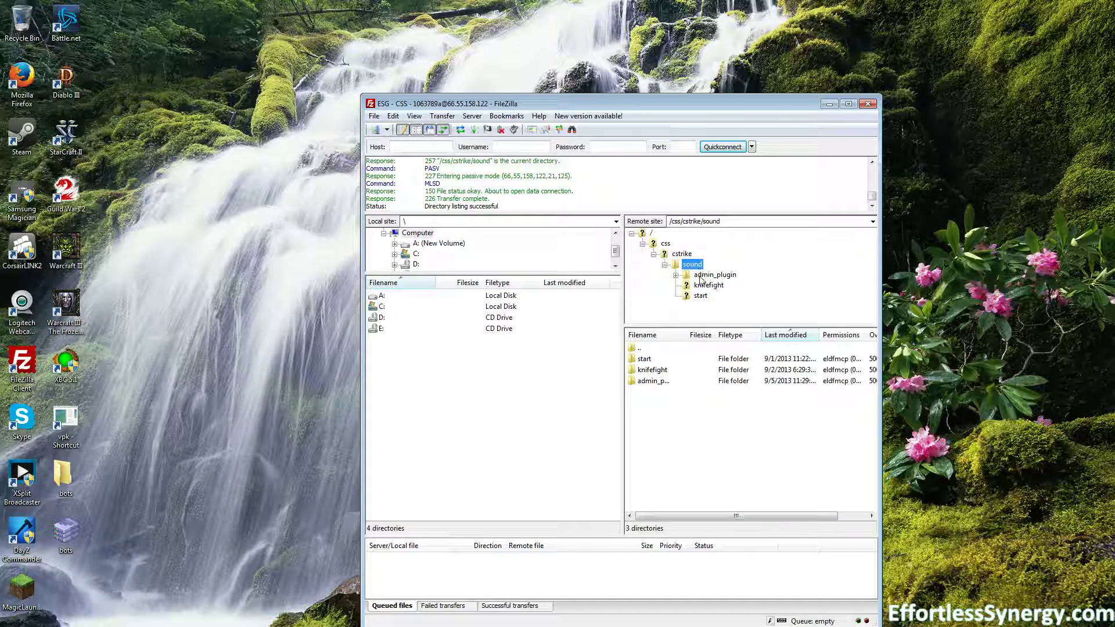
{"action": "left_click", "coordinate": [701, 277]}
{"action": "left_click", "coordinate": [676, 276]}
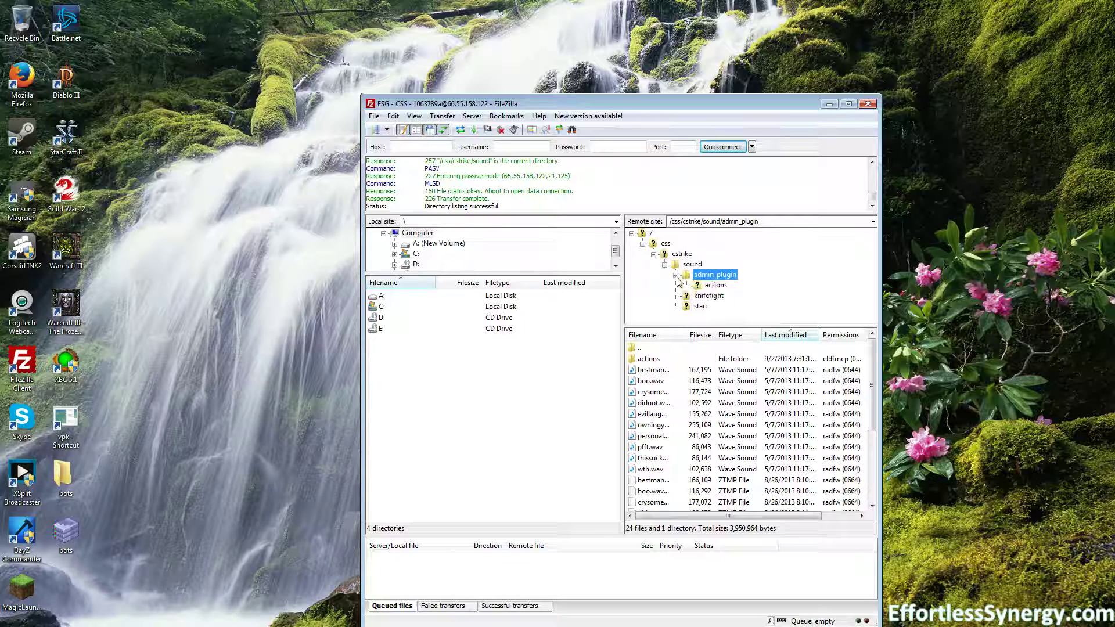
{"action": "left_click", "coordinate": [676, 276]}
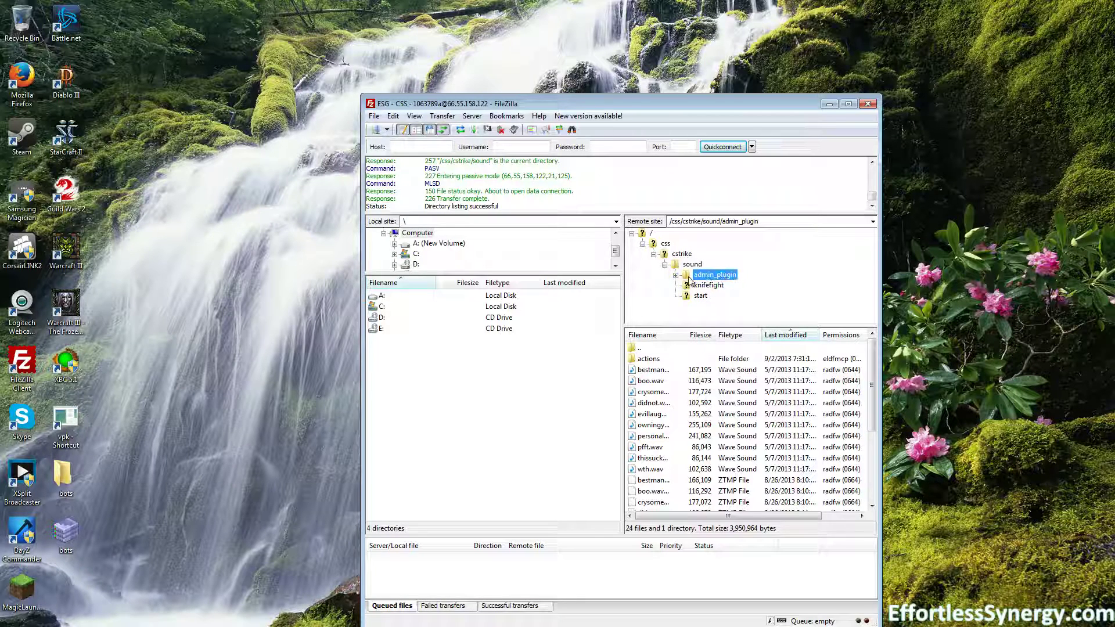
{"action": "left_click", "coordinate": [682, 254]}
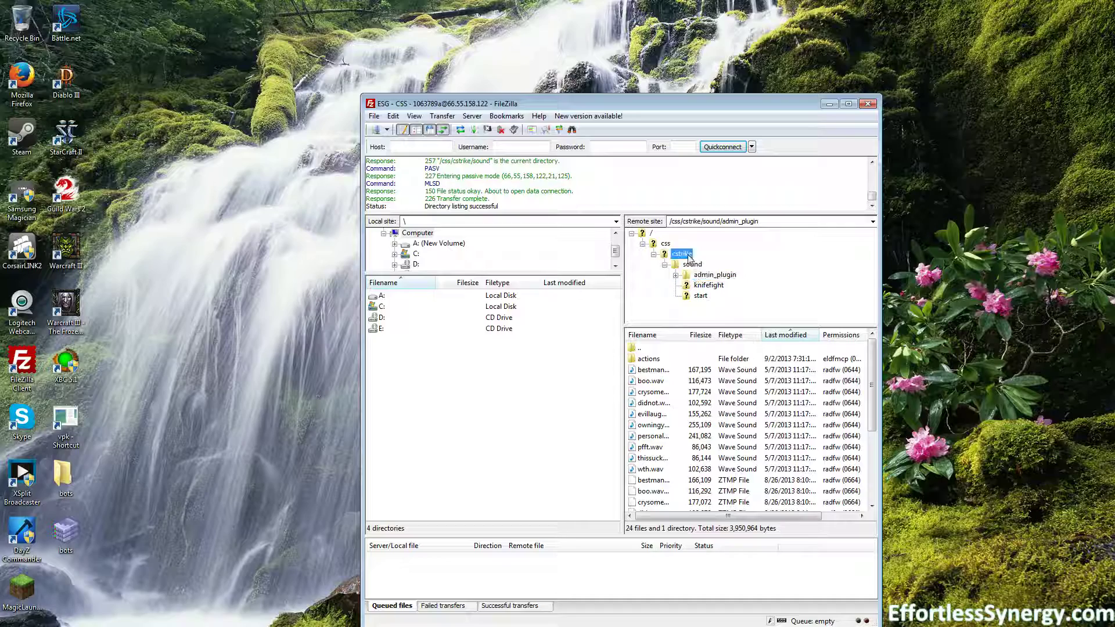
{"action": "left_click", "coordinate": [695, 307]}
- Try to upload the desktop's bots.vpk into the remote custom folder, cancel overwriting the existing file, and close FileZilla
{"action": "left_click_drag", "start_coordinate": [673, 415], "coordinate": [644, 384]}
{"action": "left_click_drag", "start_coordinate": [673, 416], "coordinate": [644, 381]}
{"action": "left_click", "coordinate": [266, 466]}
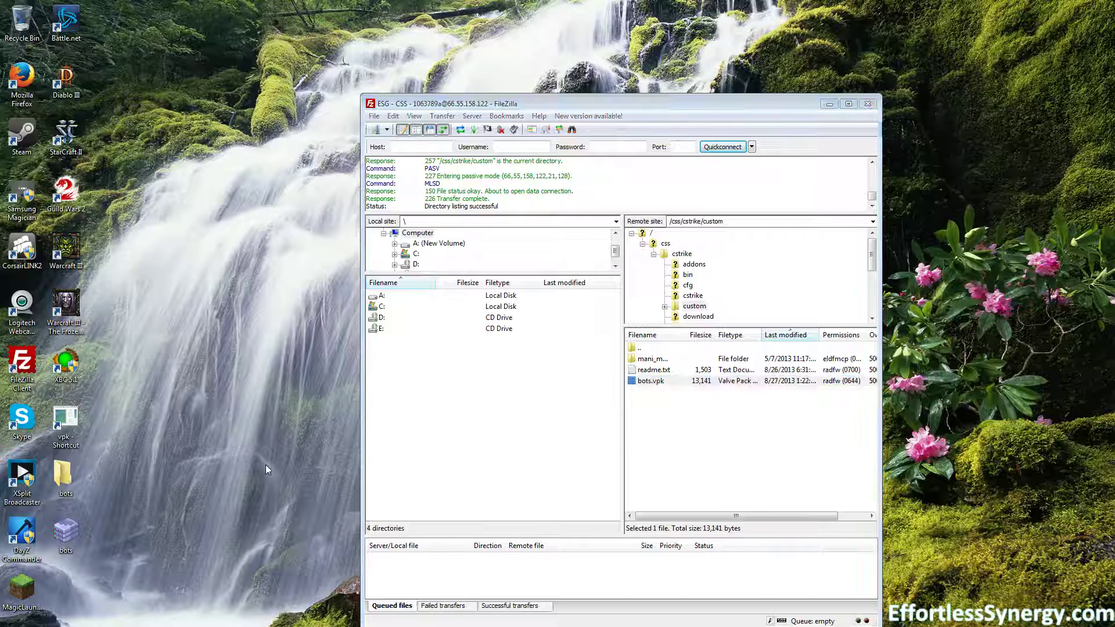
{"action": "left_click_drag", "start_coordinate": [65, 532], "coordinate": [667, 418]}
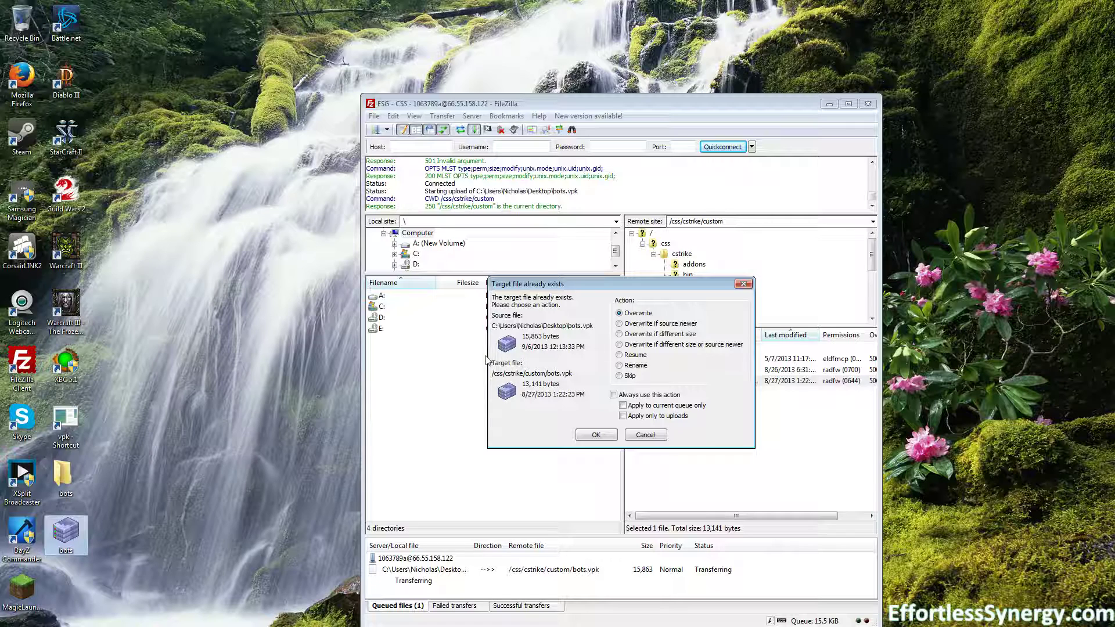
{"action": "left_click", "coordinate": [644, 439]}
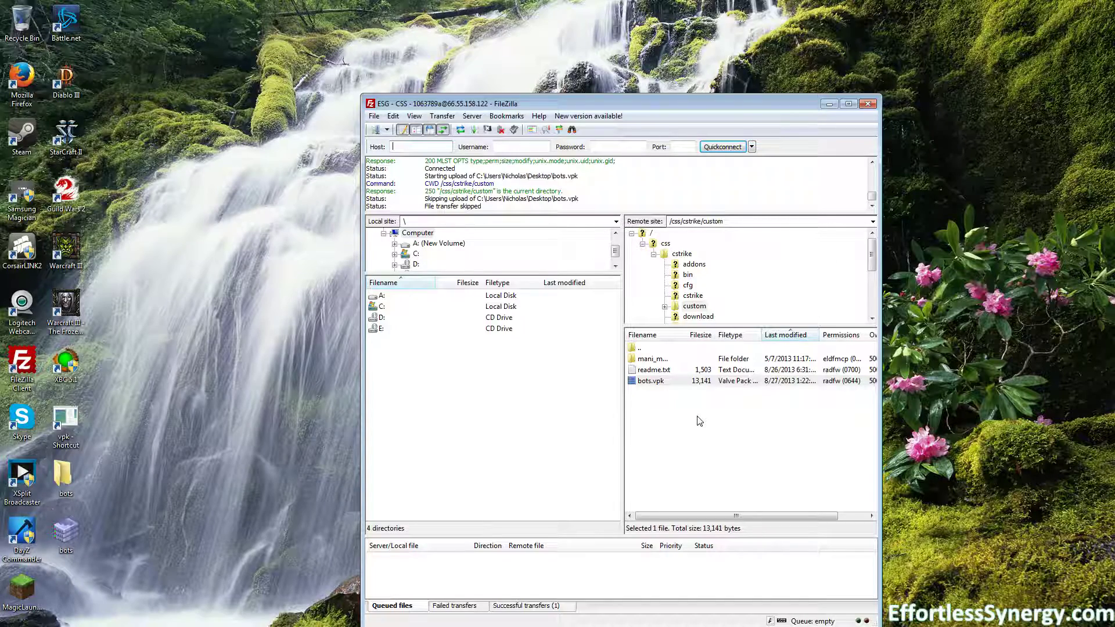
{"action": "left_click", "coordinate": [867, 104]}
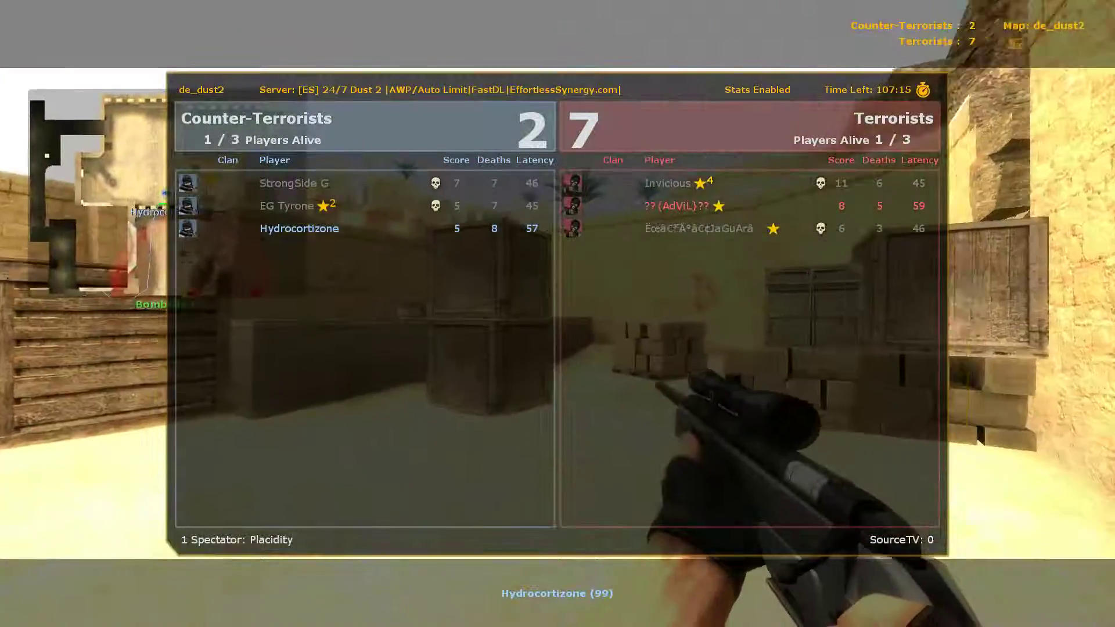
{"action": "key", "text": "Tab"}
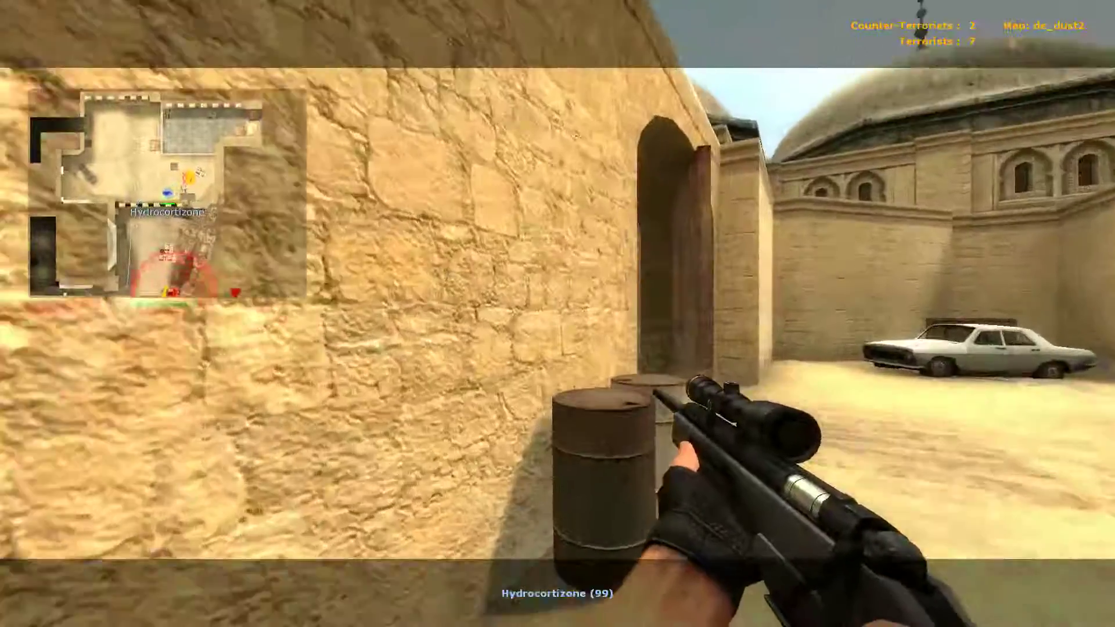